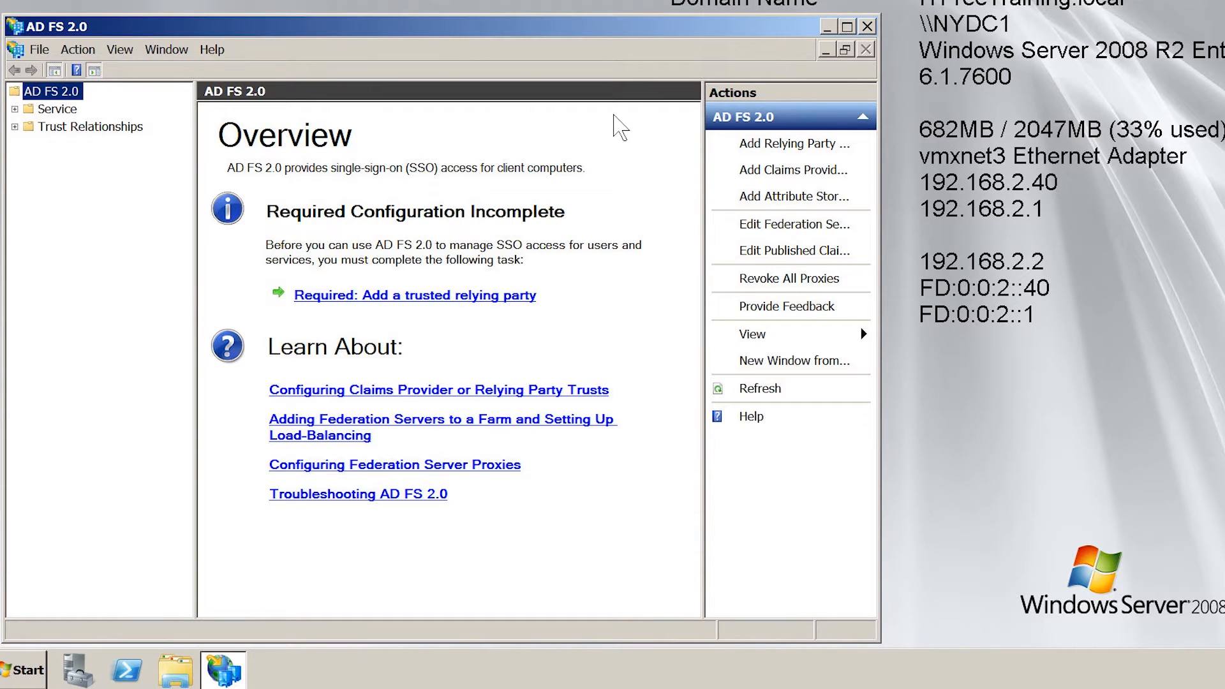
double_click(29, 130)
click(77, 162)
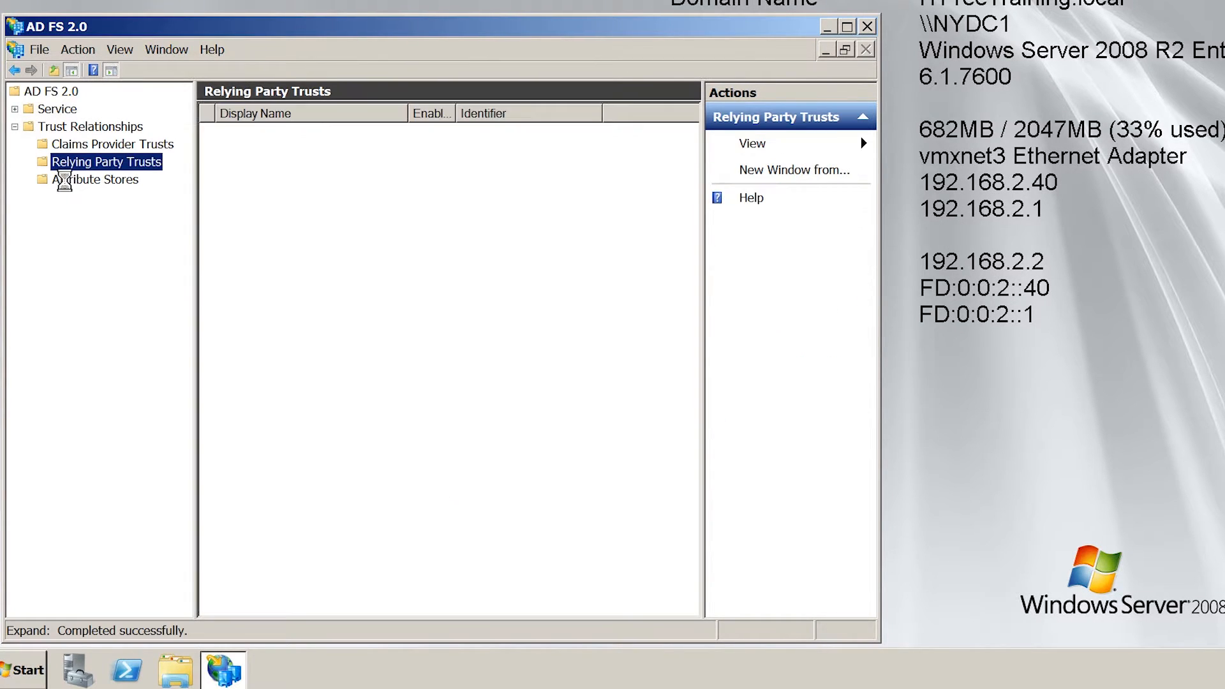
right_click(156, 165)
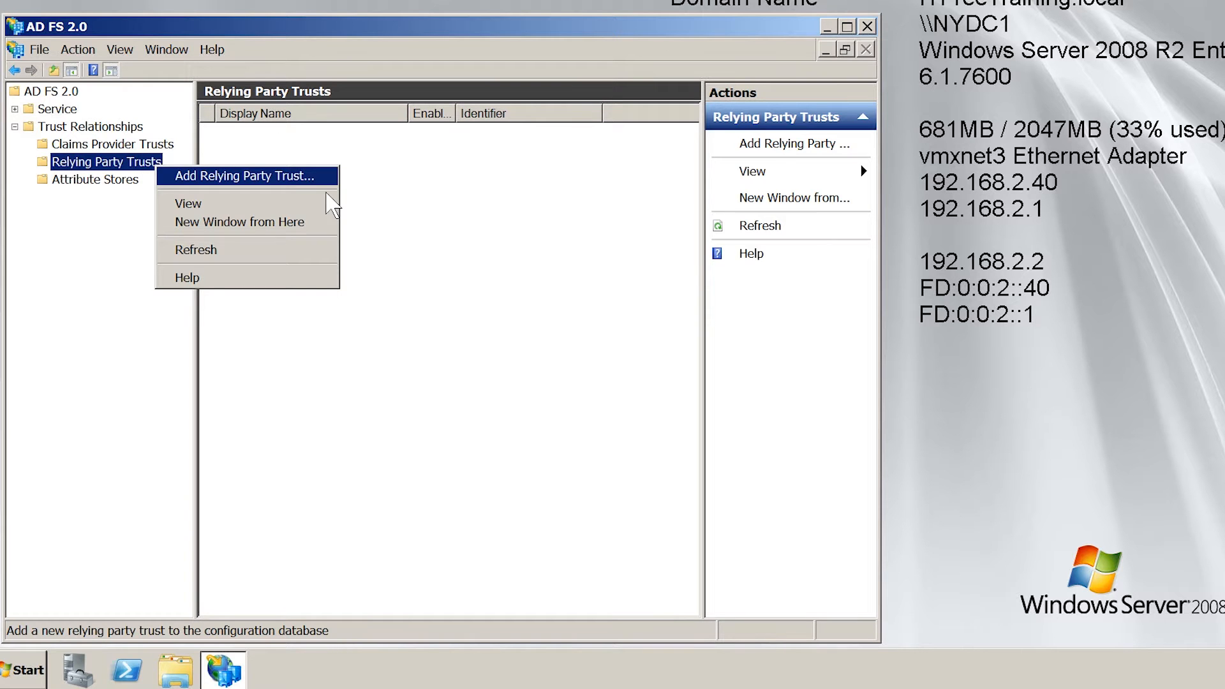
click(324, 178)
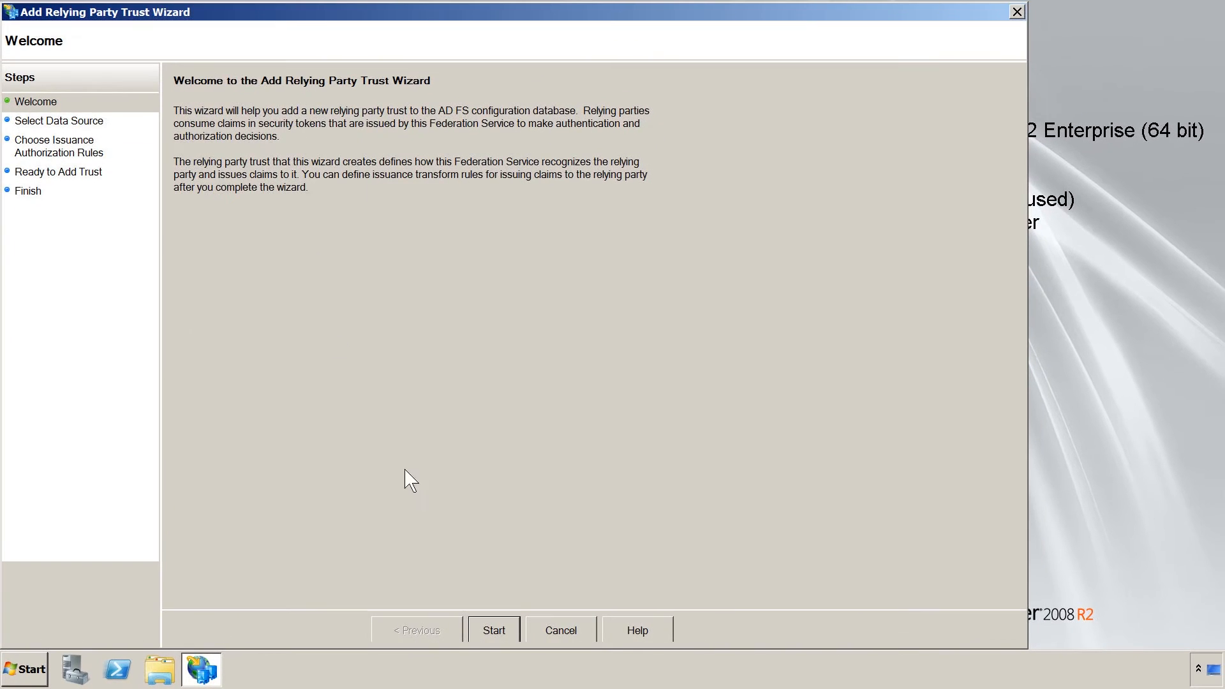
click(520, 638)
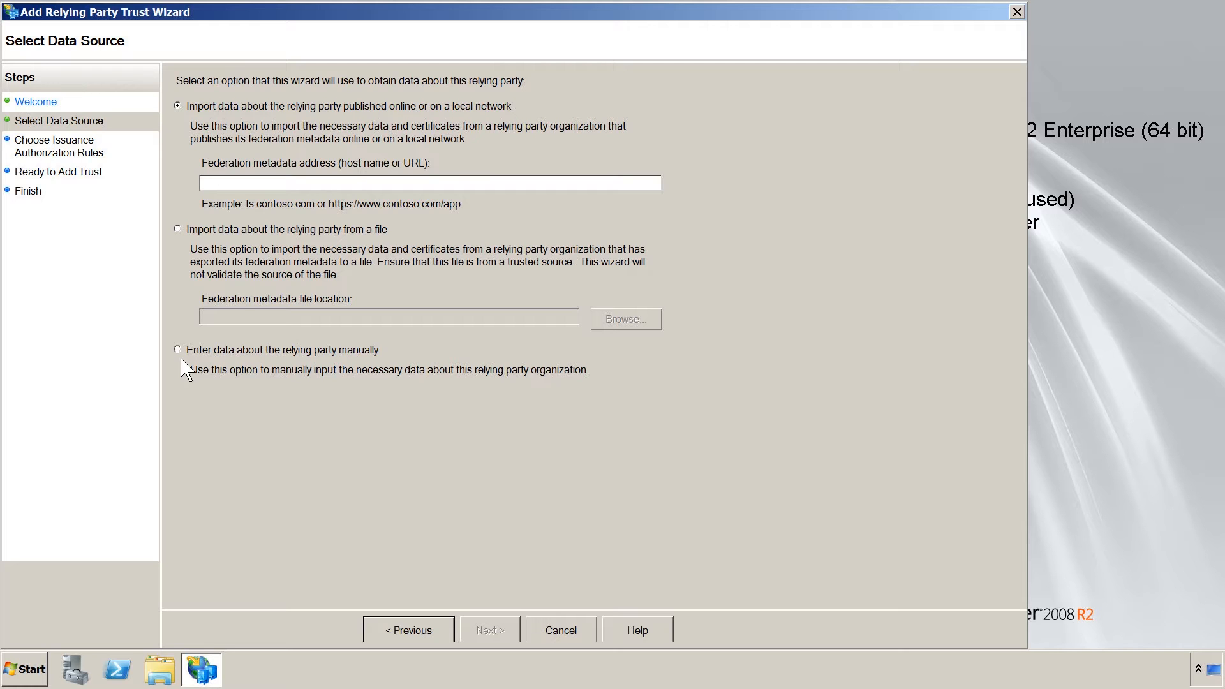
click(582, 630)
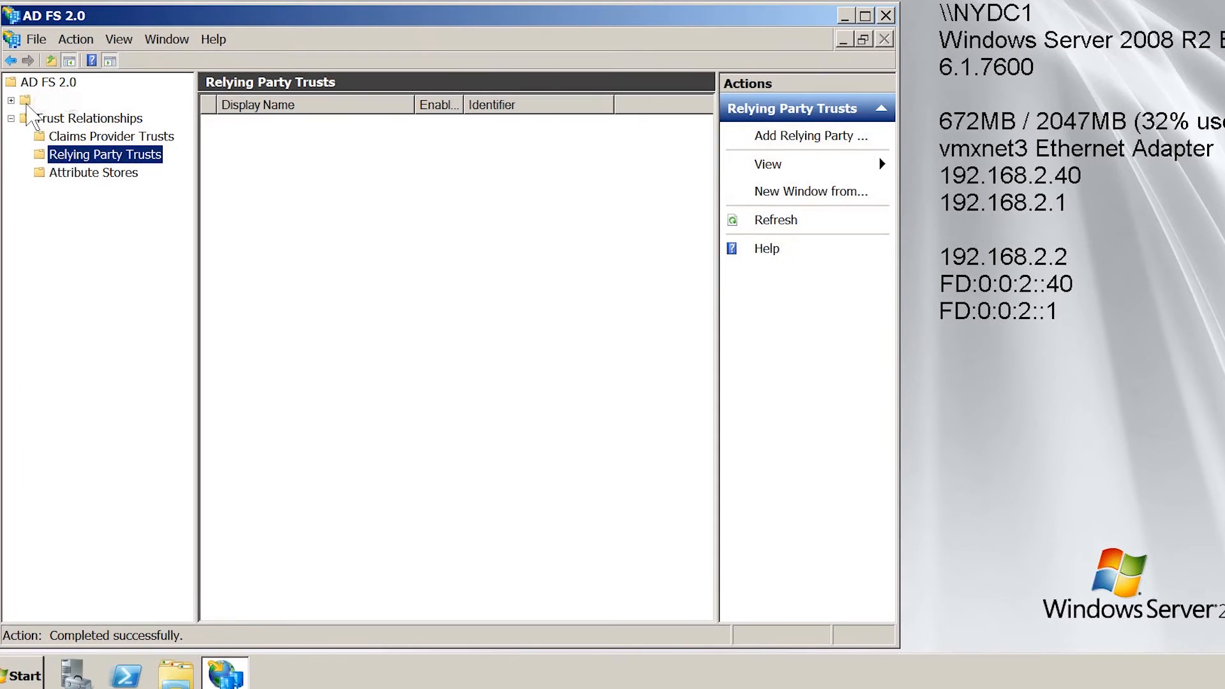
Step: Examine the AD FS service's endpoints, including the metadata entries at the end of the list
click(16, 147)
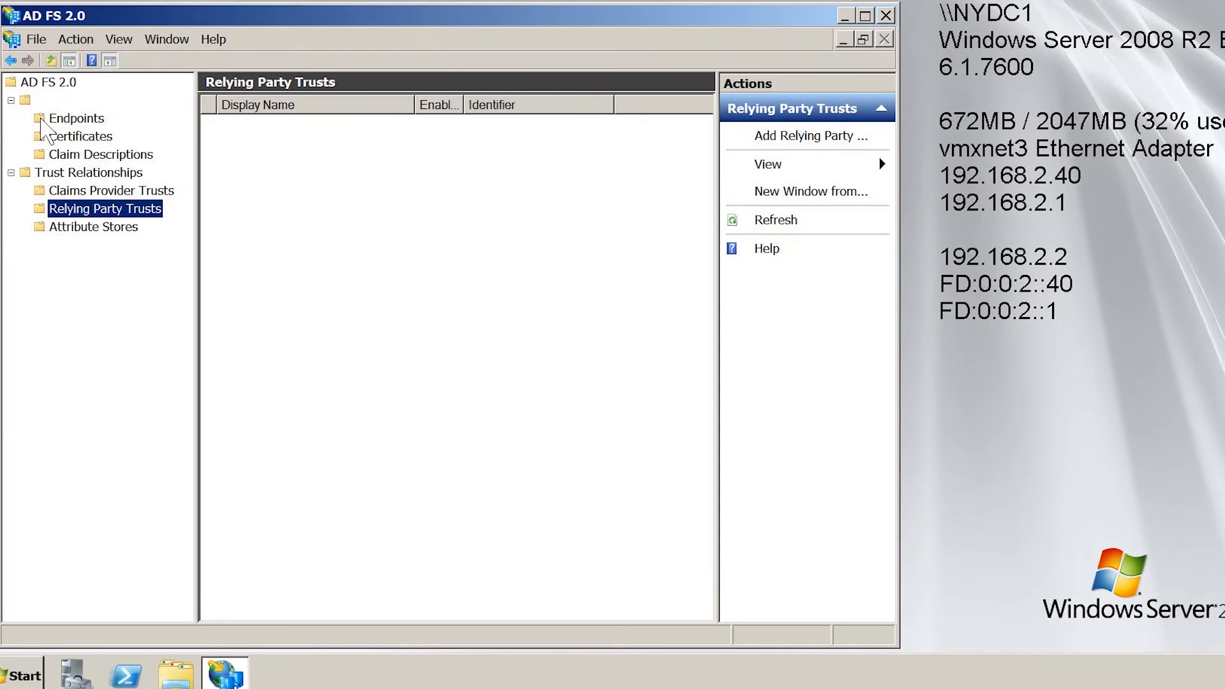
click(63, 119)
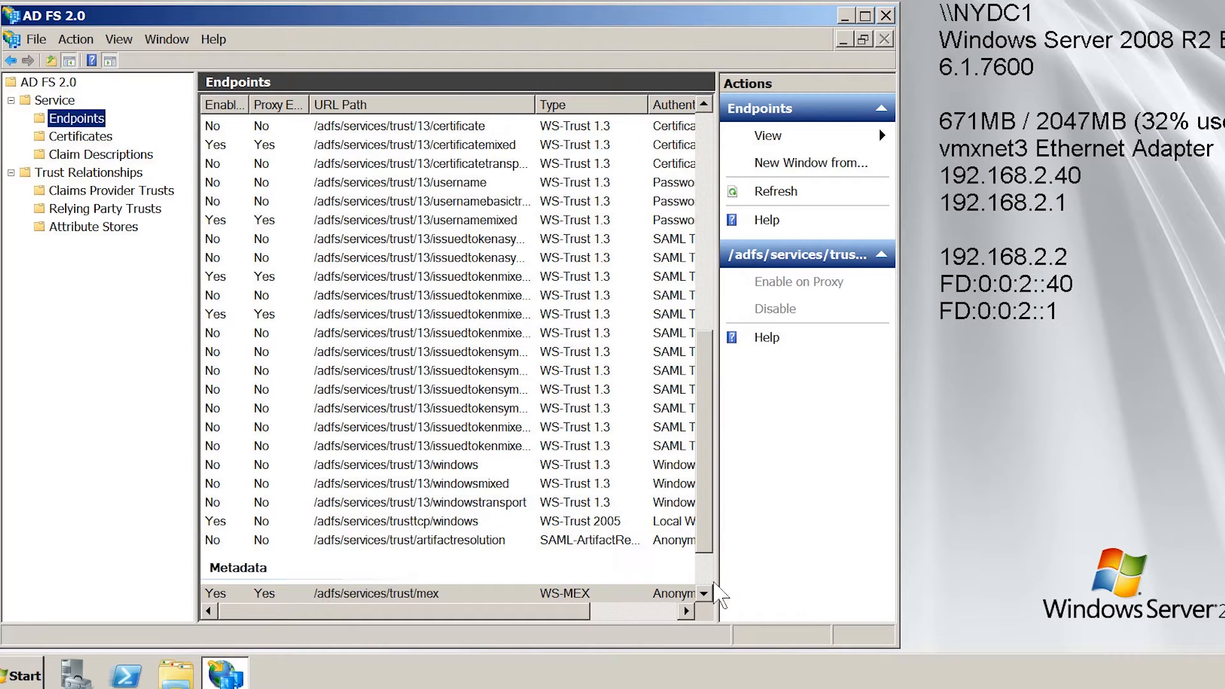
click(707, 590)
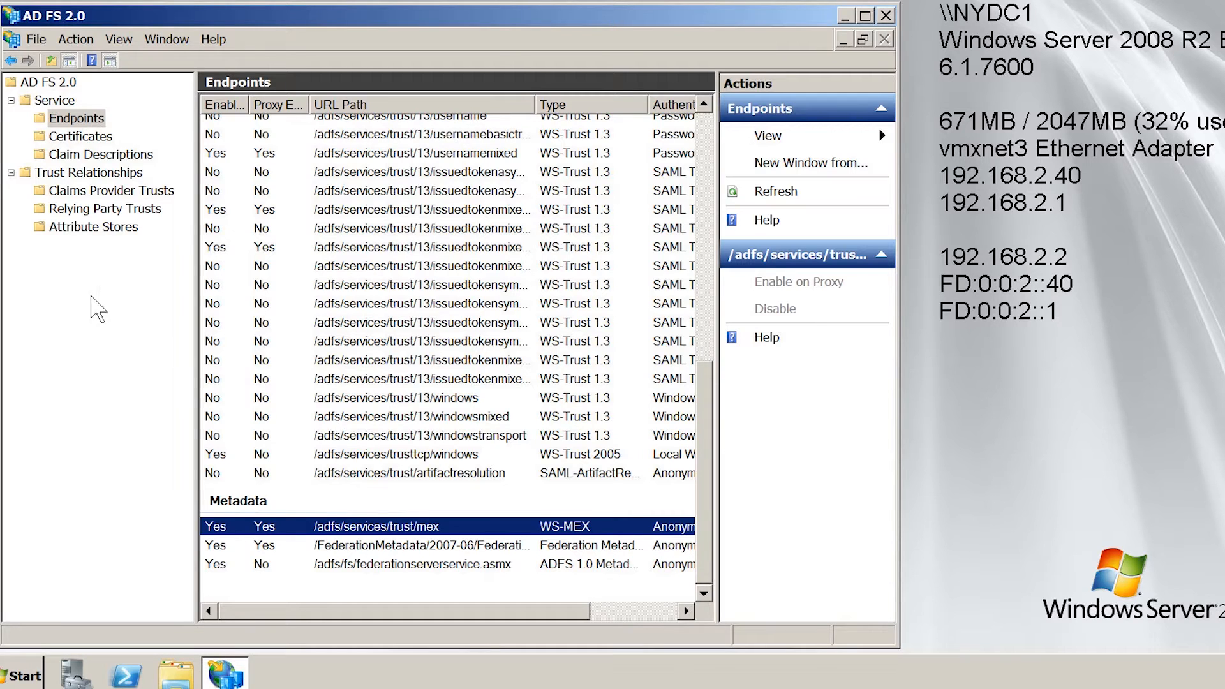
Step: Try to add a relying party trust by importing published federation metadata from HIADFS2008R2.HighCost.Local
click(52, 211)
right_click(156, 209)
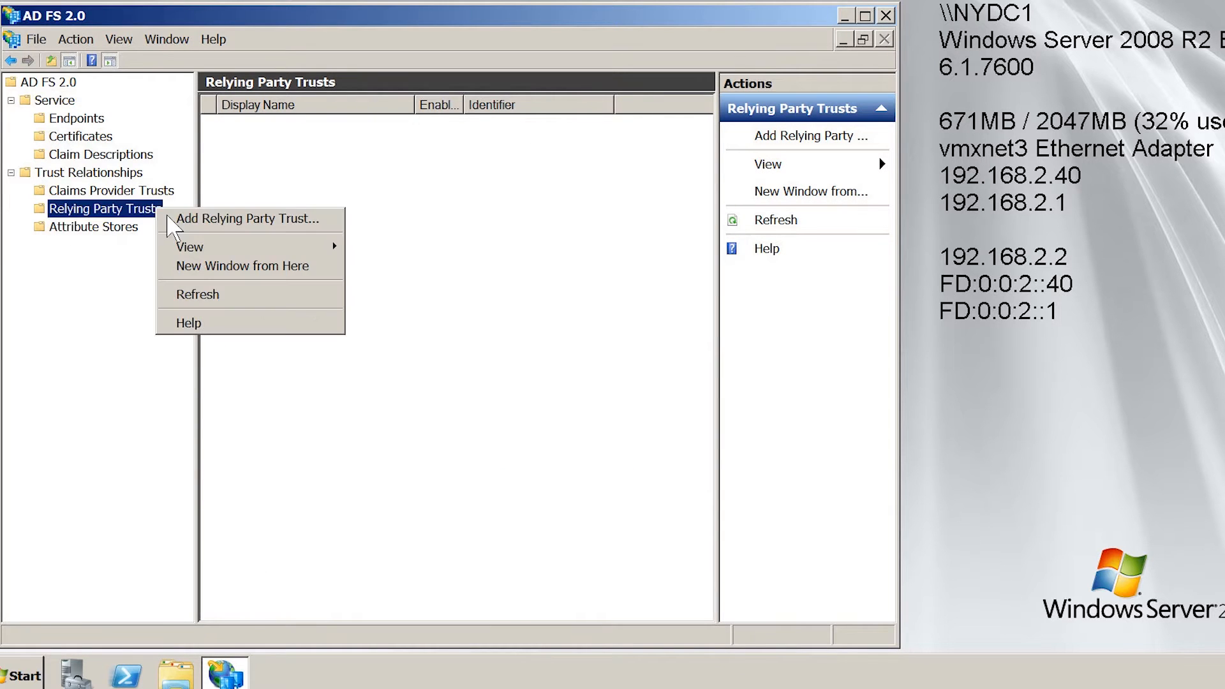
click(211, 217)
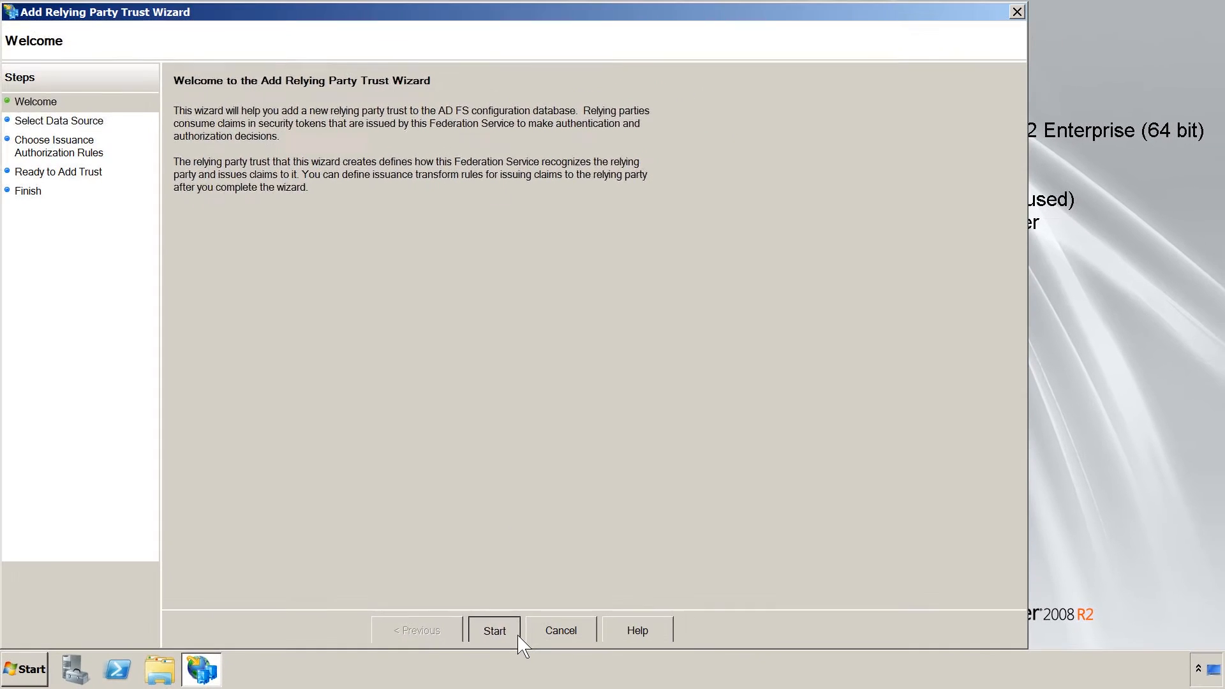
click(527, 630)
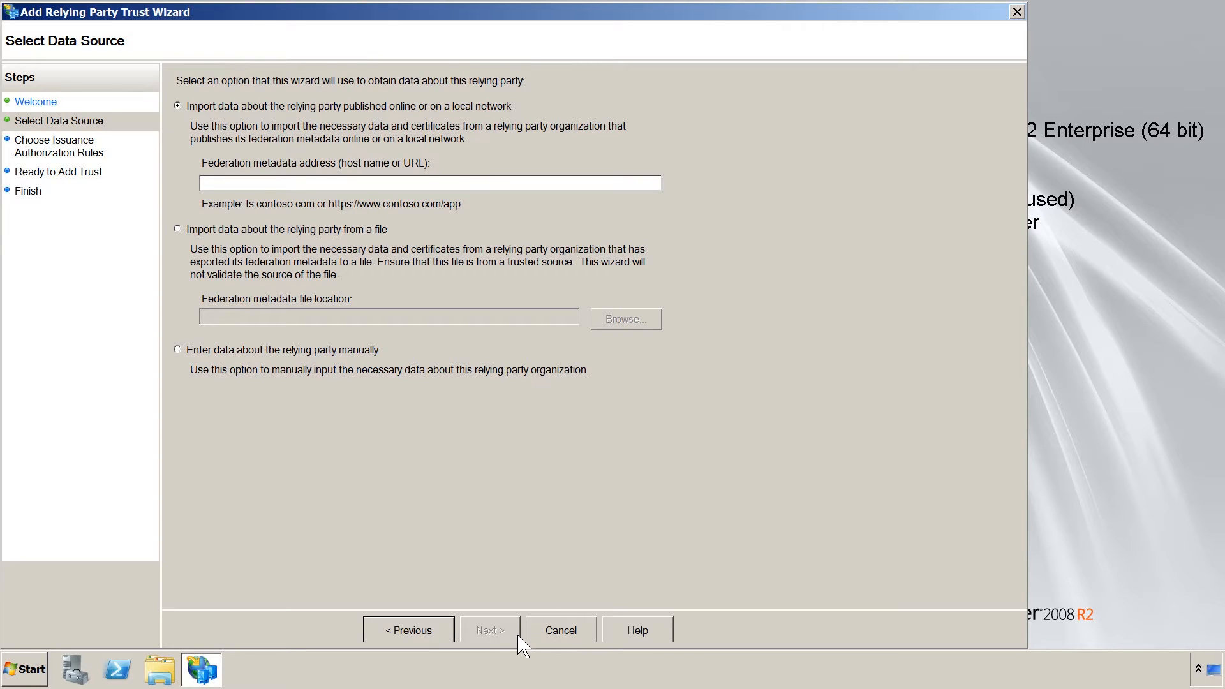
click(248, 185)
text(HIADFS2008R)
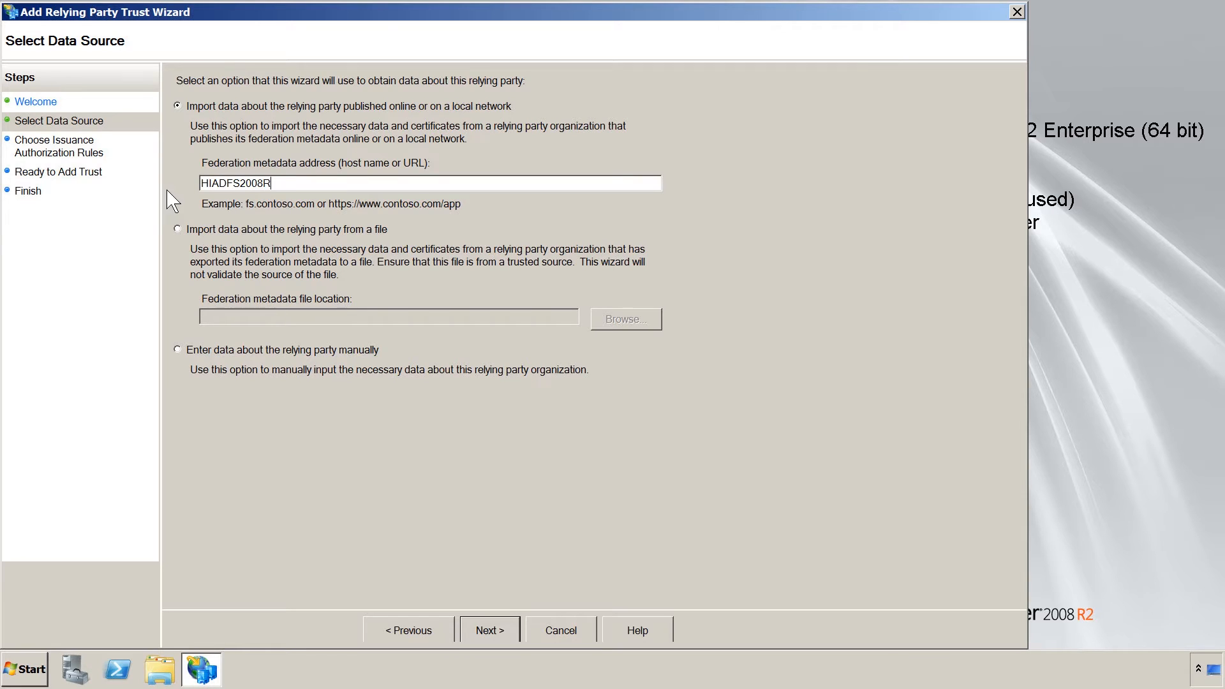
text(2.HighCost.Local)
click(516, 631)
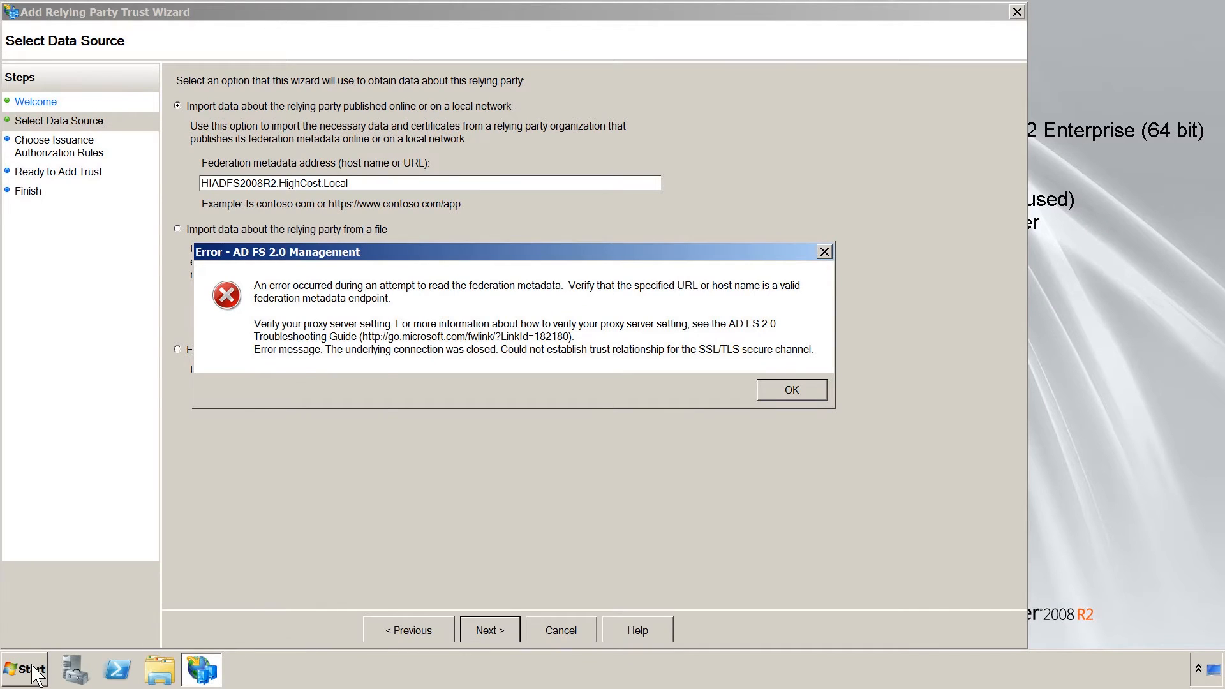
Step: Open an empty Microsoft Management Console (mmc)
click(25, 669)
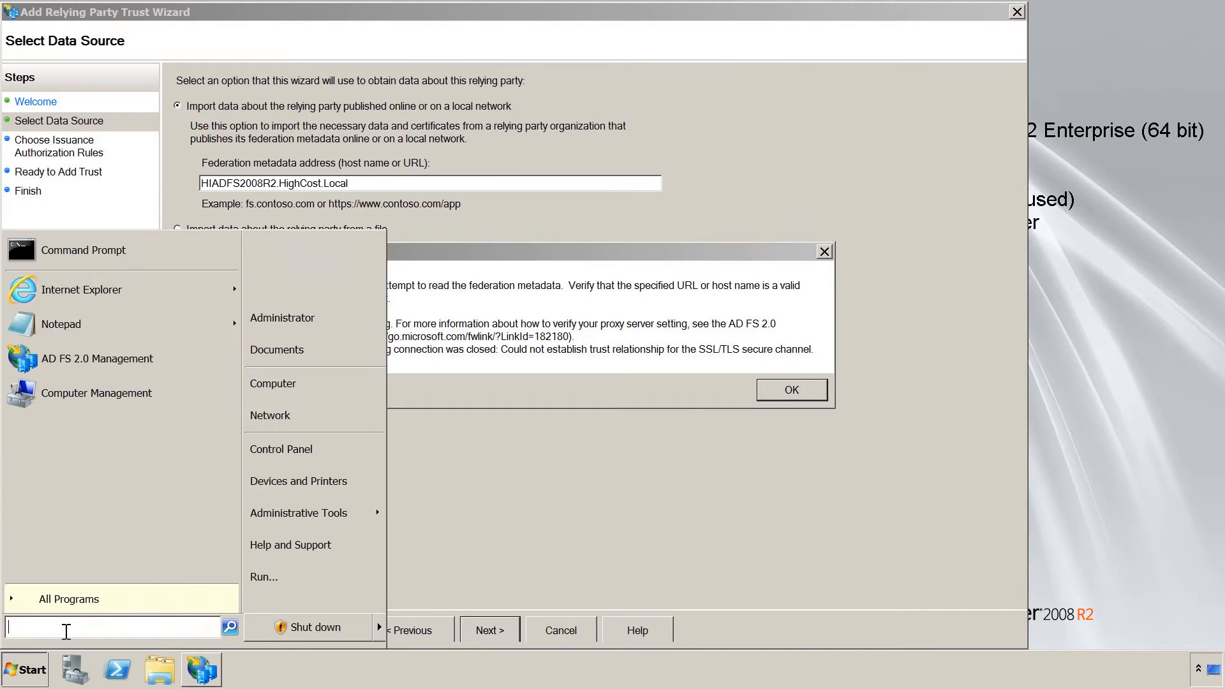
text(mmc)
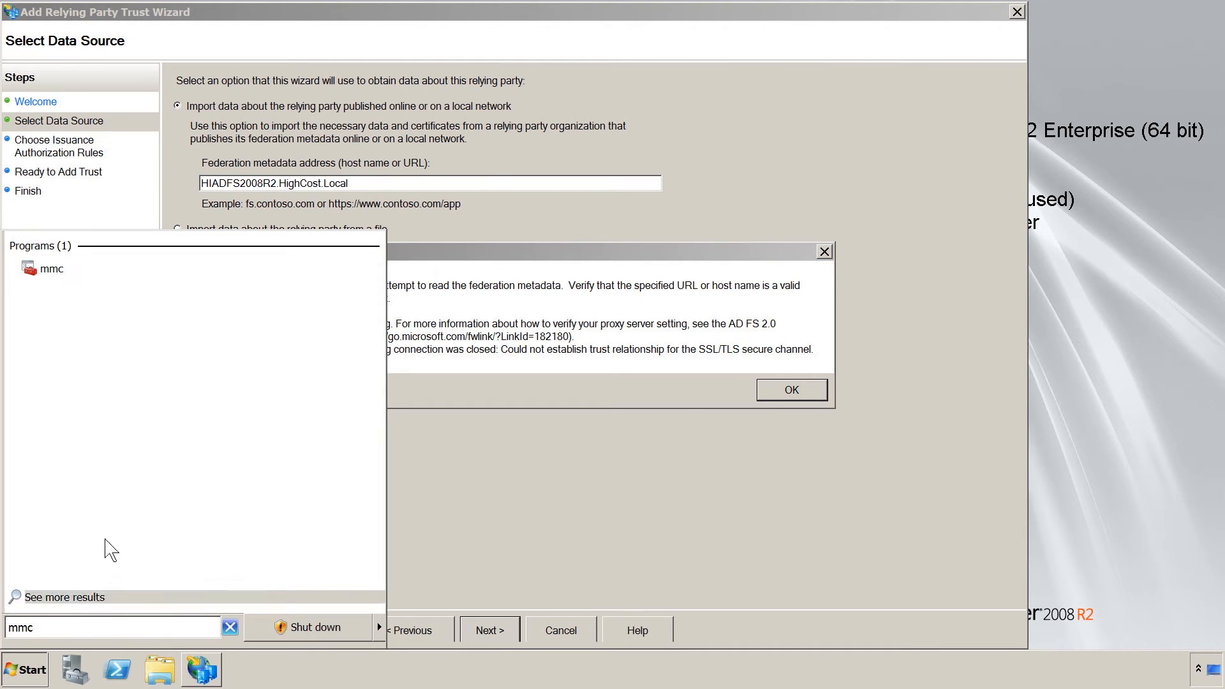
click(78, 284)
Step: Add the Certificates snap-in to the console for the computer account on the local computer
click(50, 104)
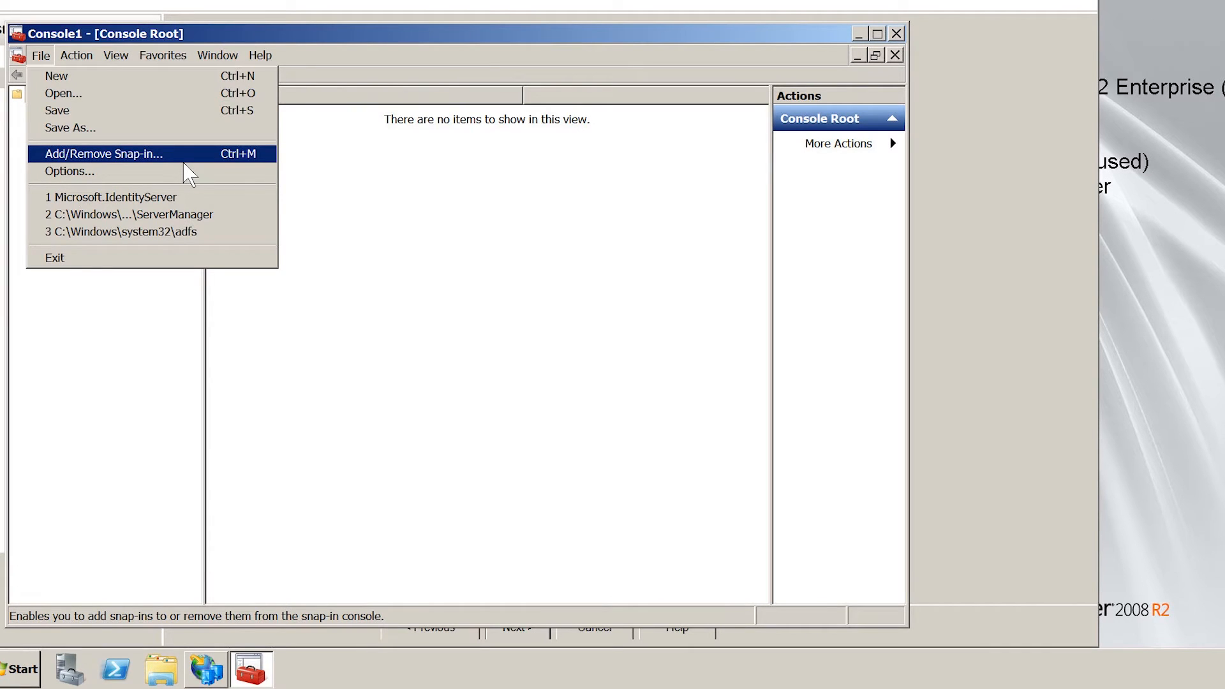
click(184, 160)
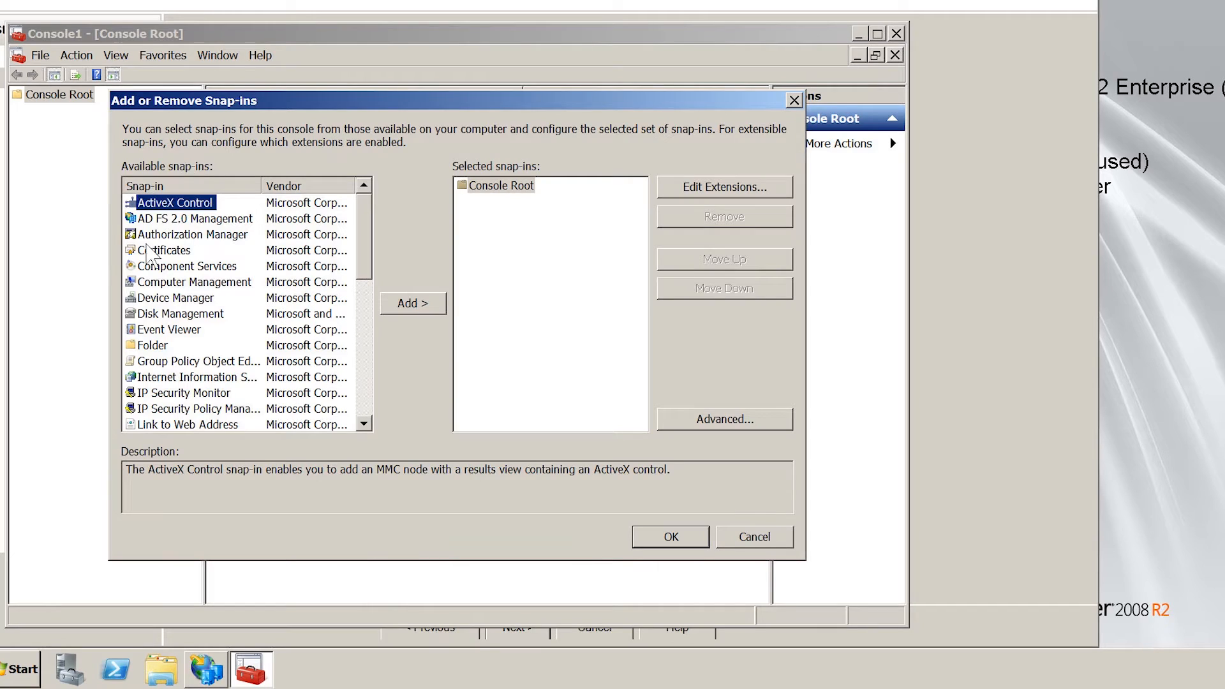
click(148, 250)
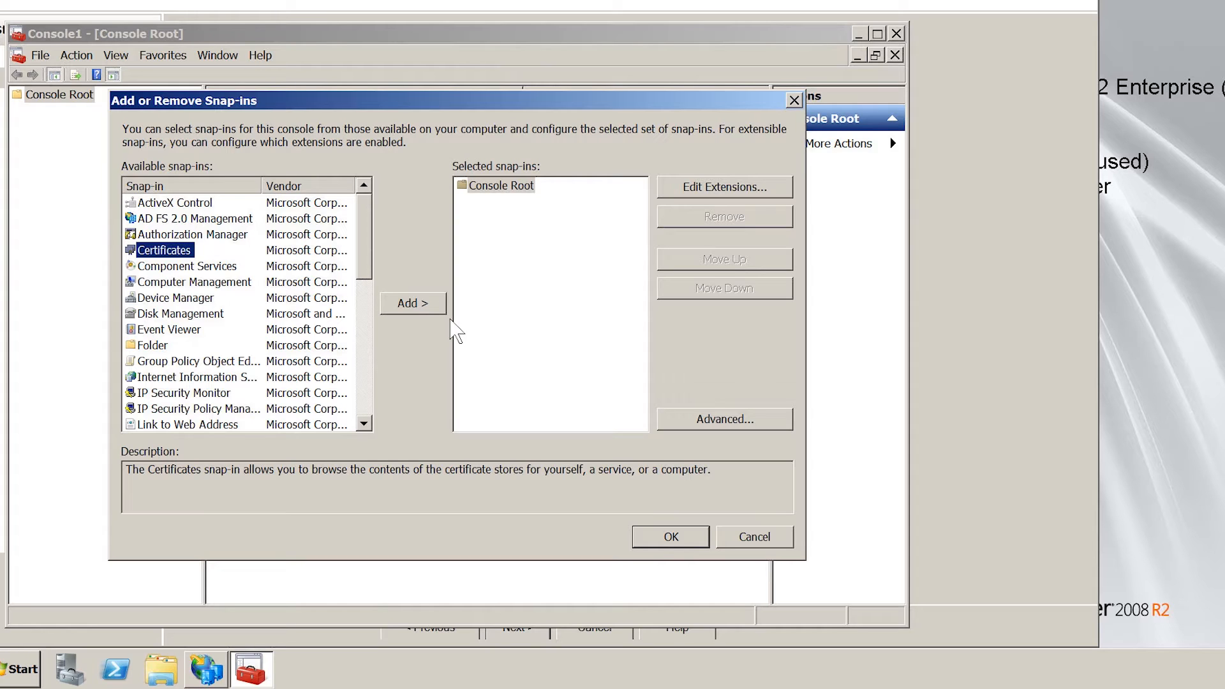
click(445, 312)
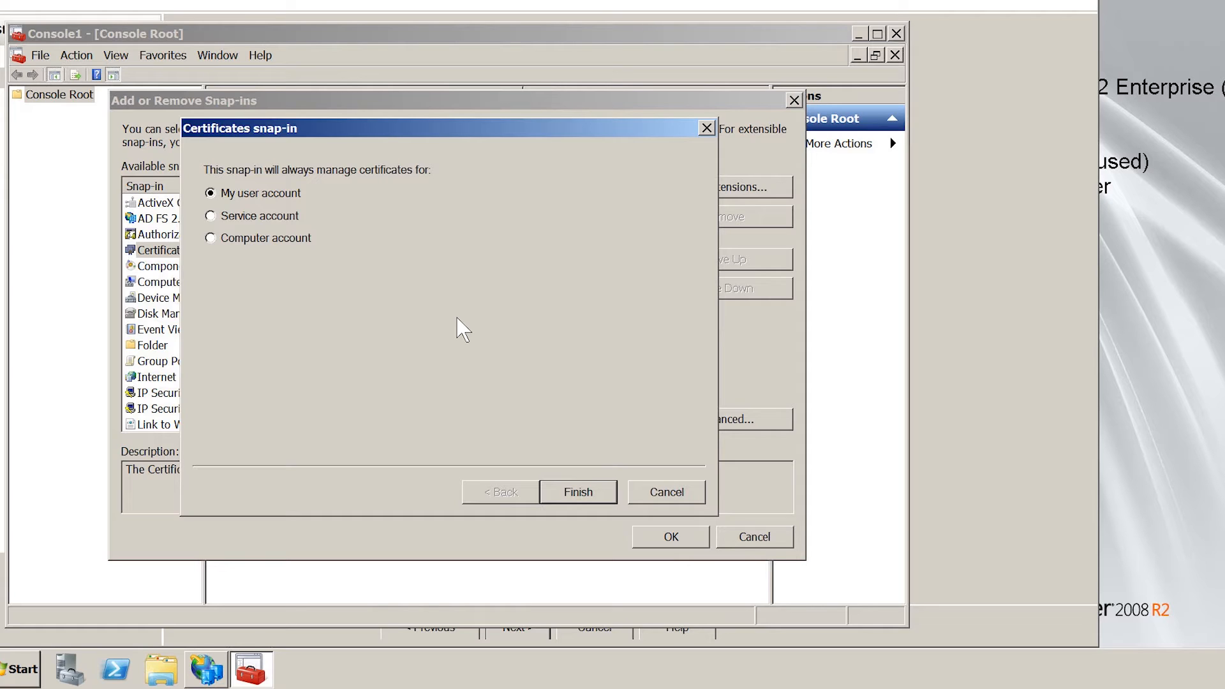
click(222, 243)
click(614, 497)
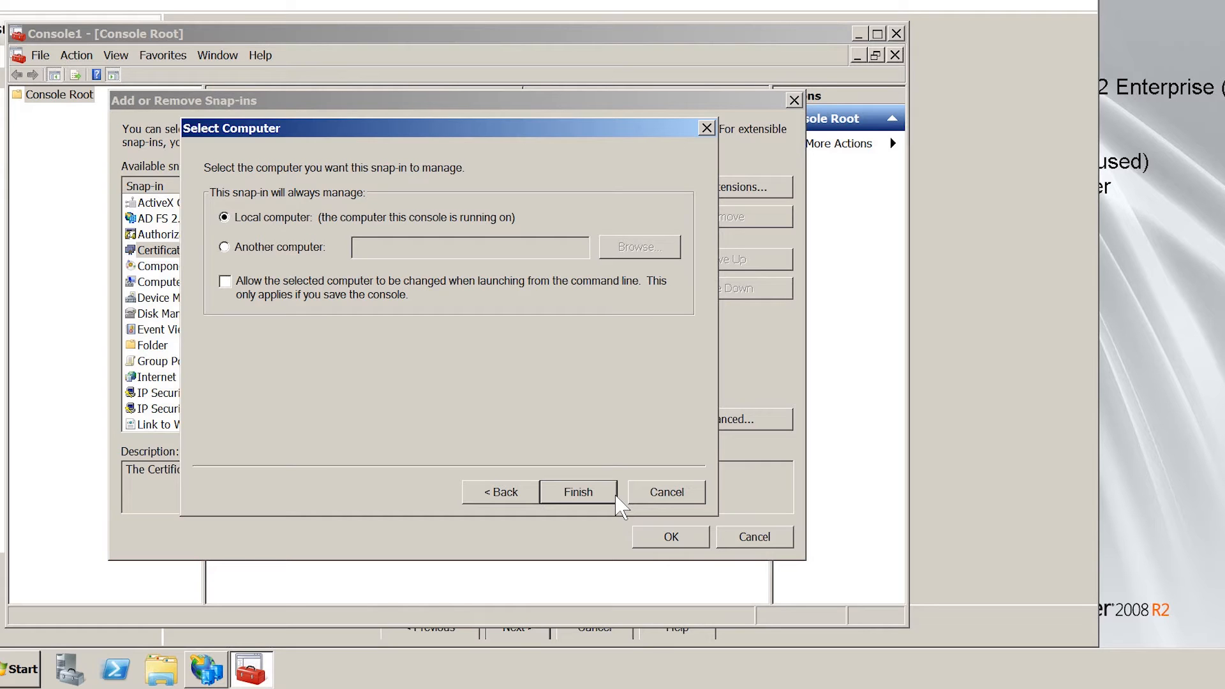
click(615, 497)
click(701, 543)
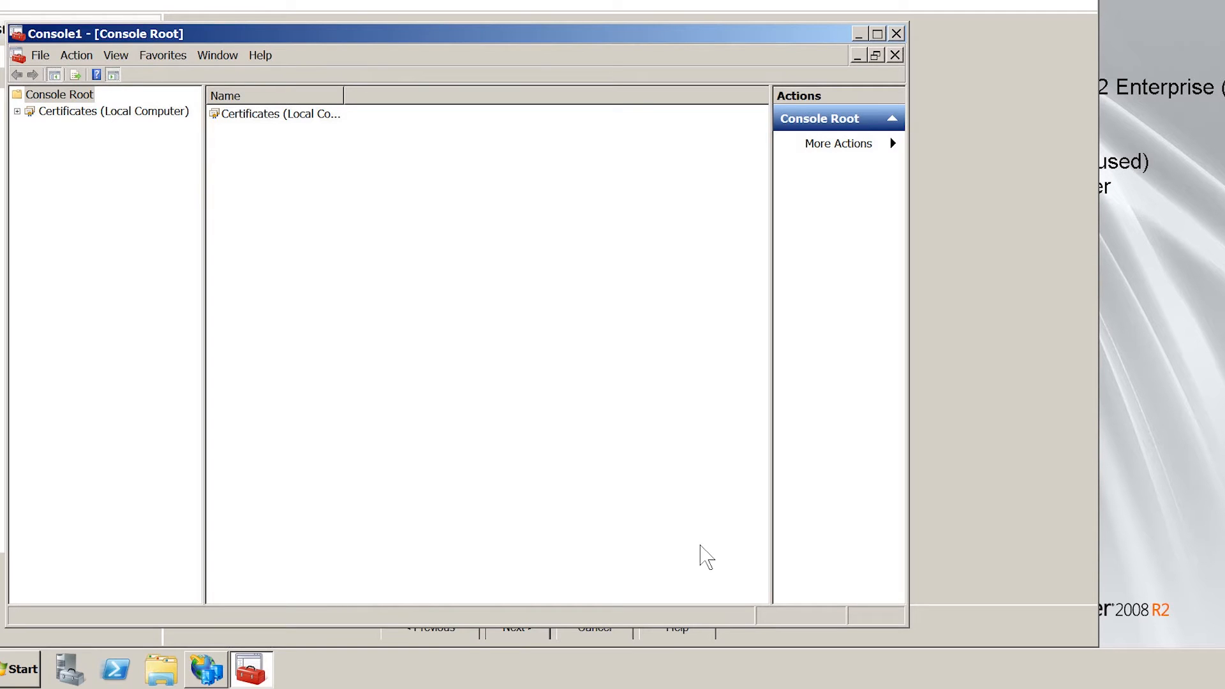
Step: Open the ITFreeTraining-CAENT2008R2-CA certificate from the local computer's Trusted Root Certification Authorities store
double_click(45, 111)
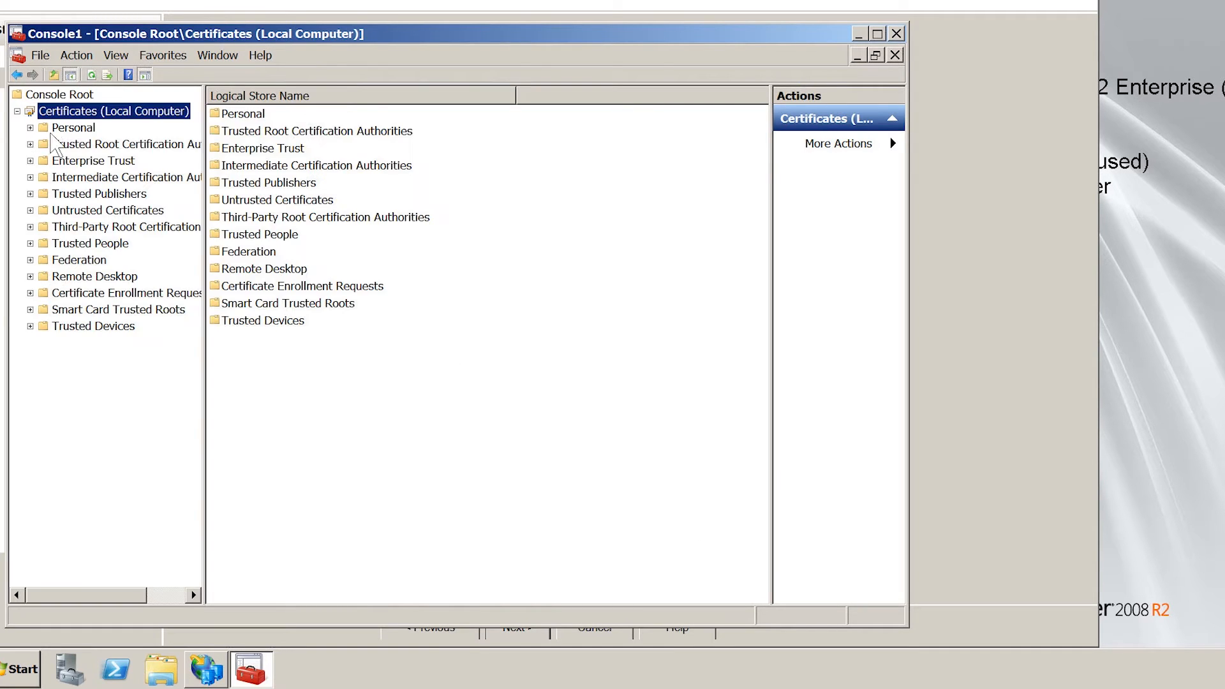
click(30, 145)
click(90, 161)
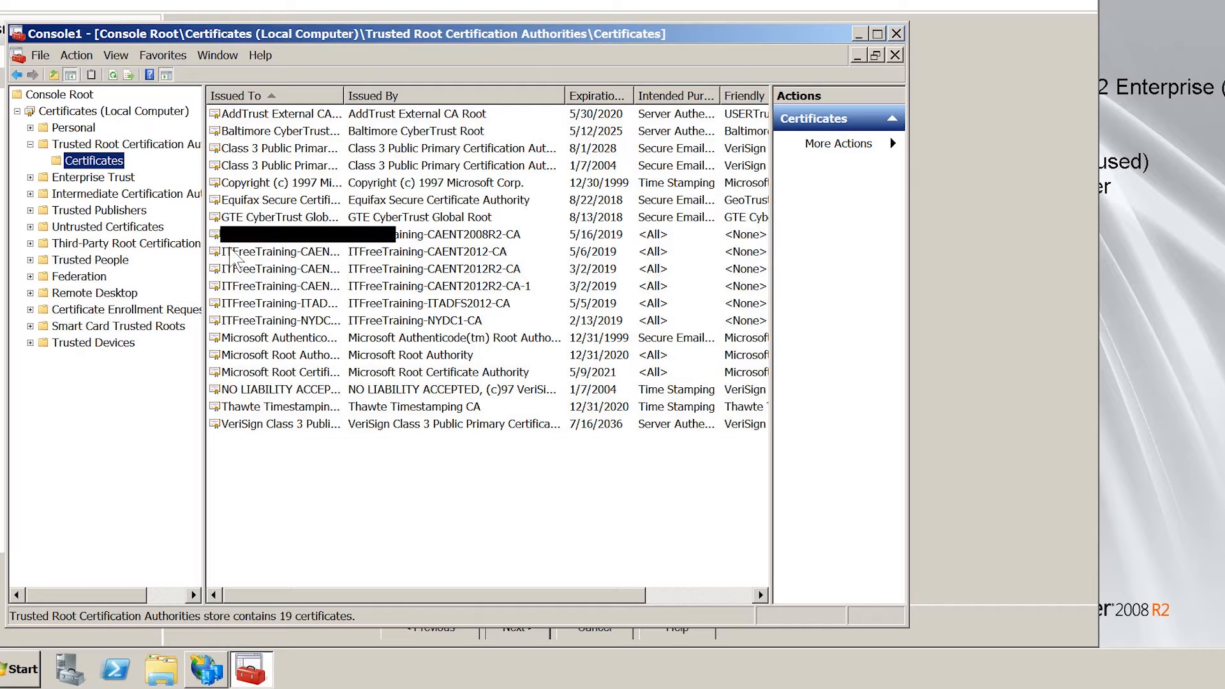
click(231, 236)
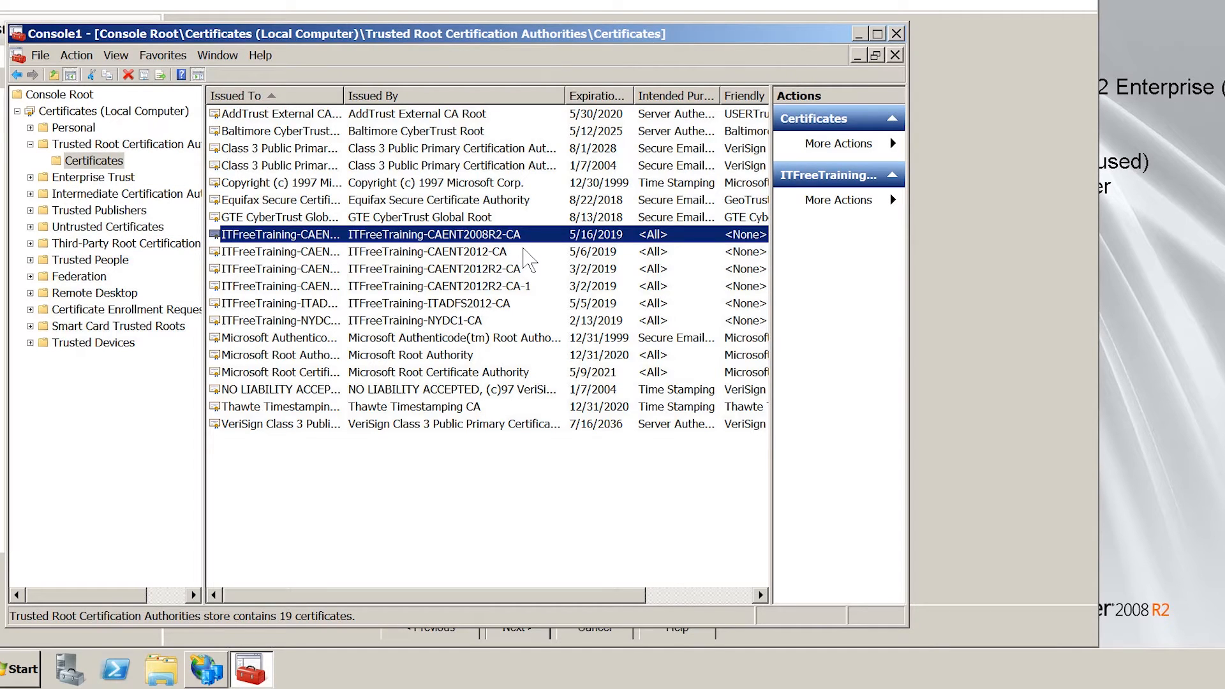
key(Return)
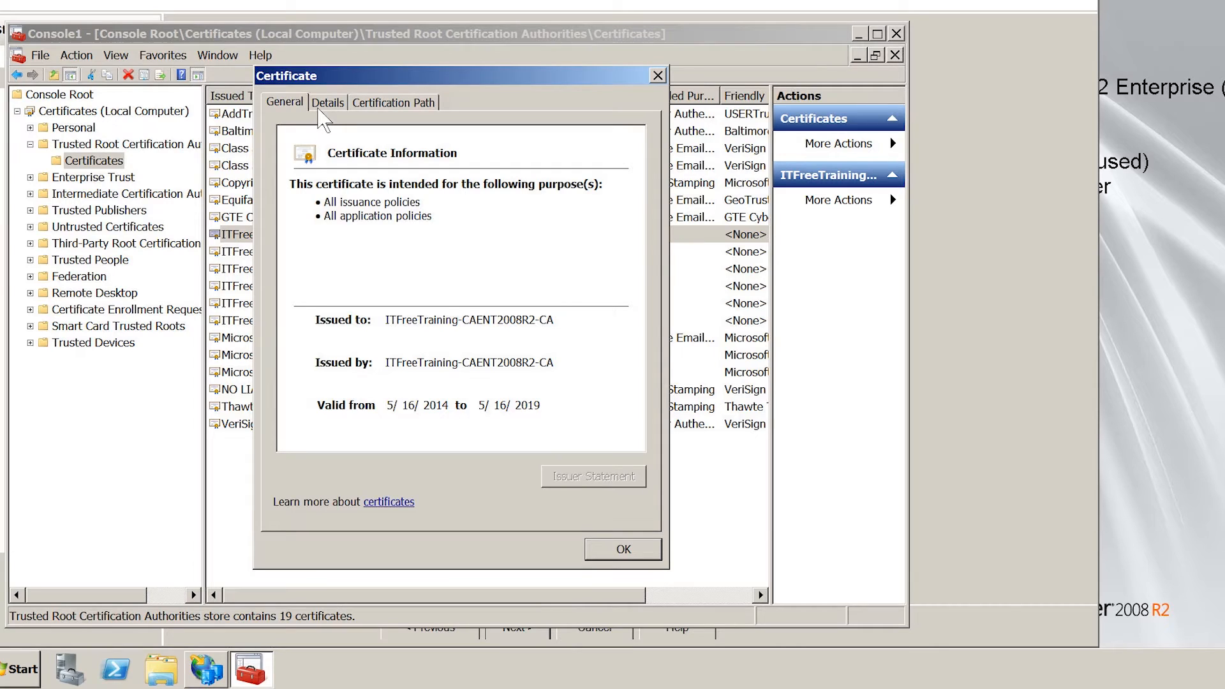
Step: Export the opened root CA certificate in DER encoded binary X.509 format to e:\ITFreeTraining
click(320, 109)
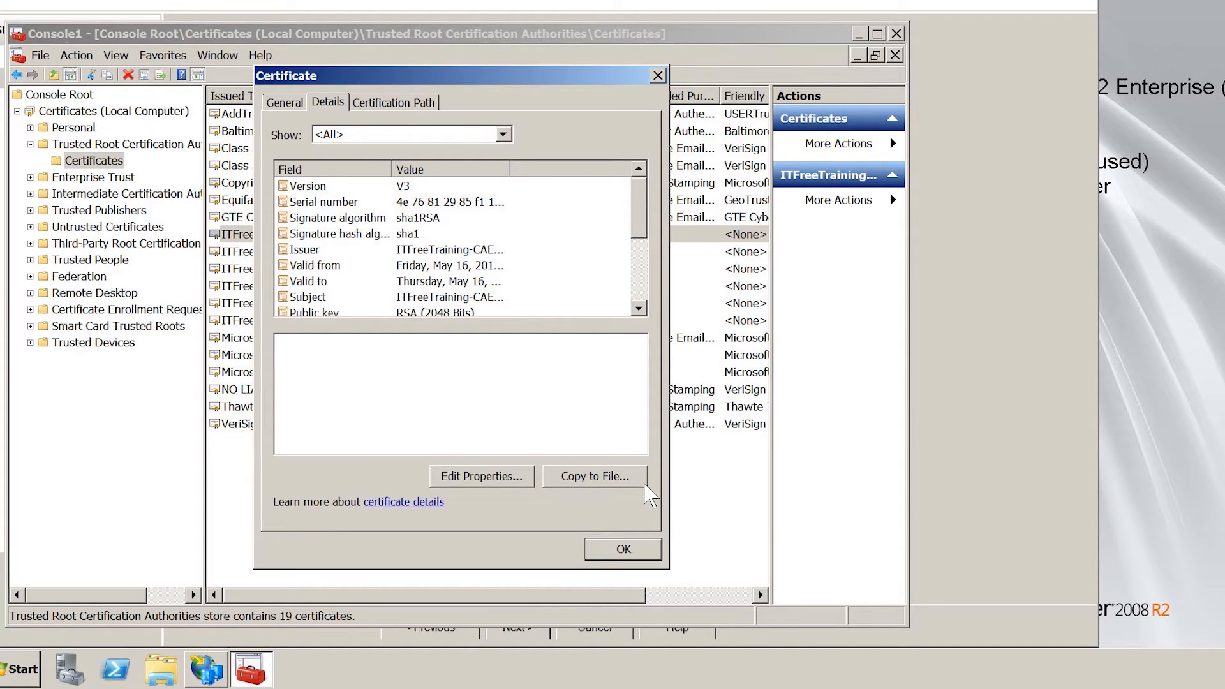
click(633, 483)
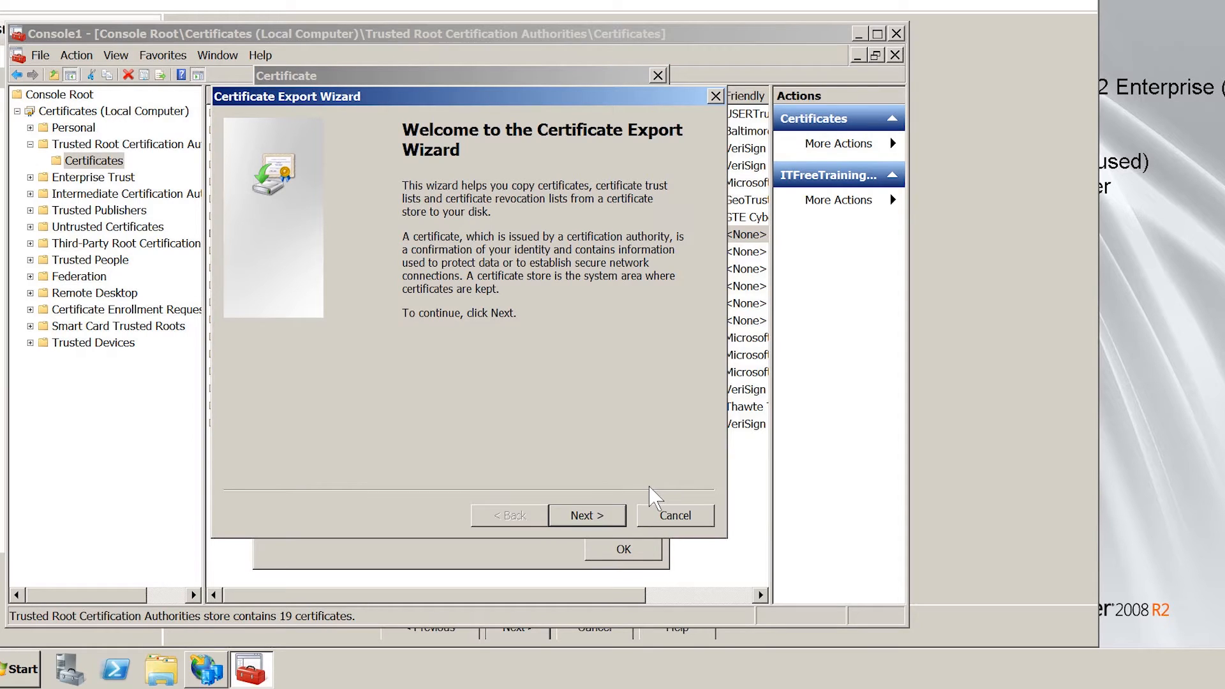
click(620, 520)
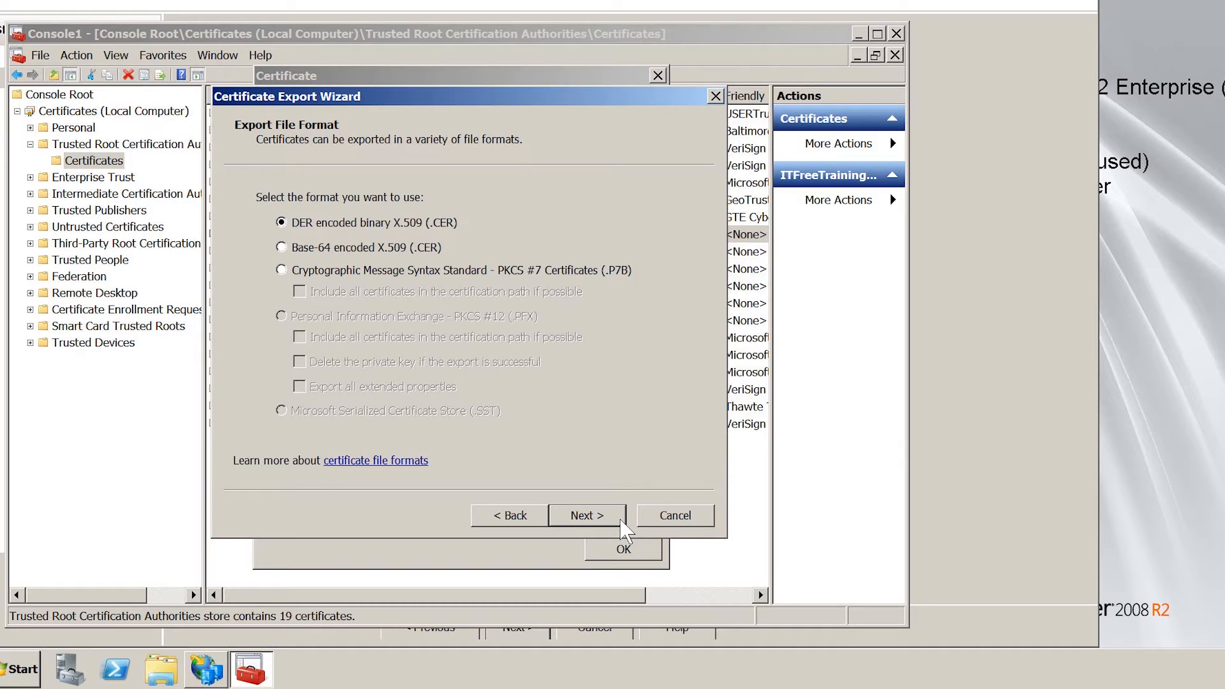
click(621, 518)
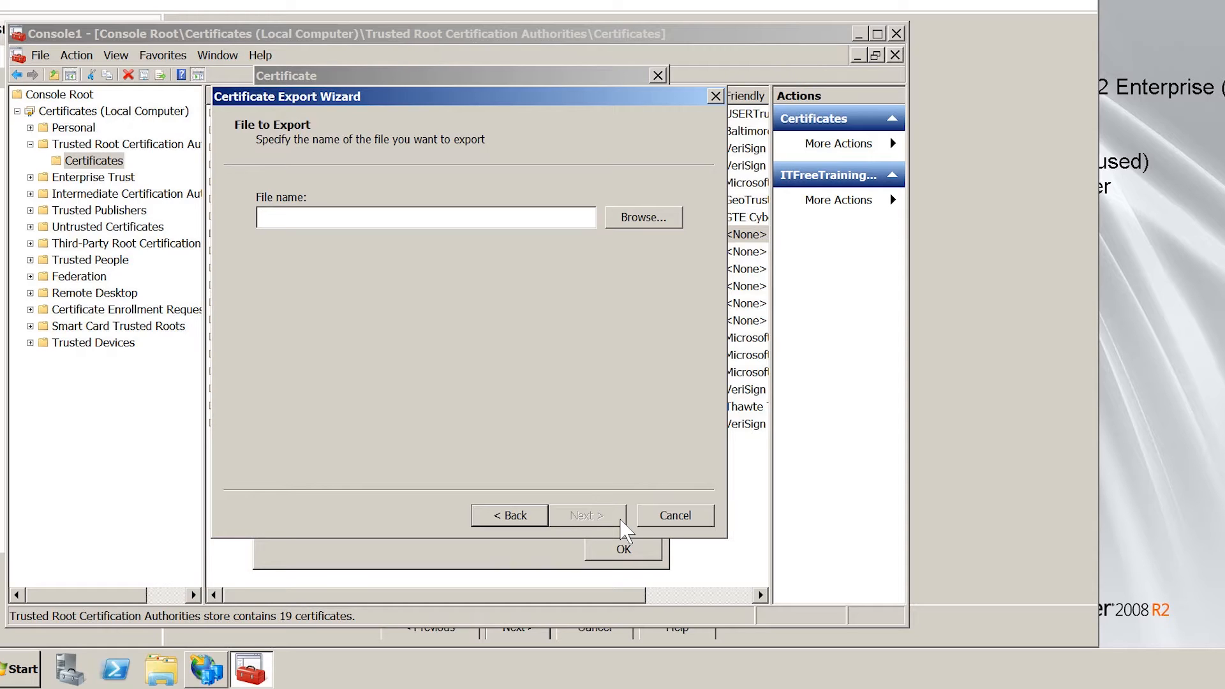
text(e:\ITFreeTraining)
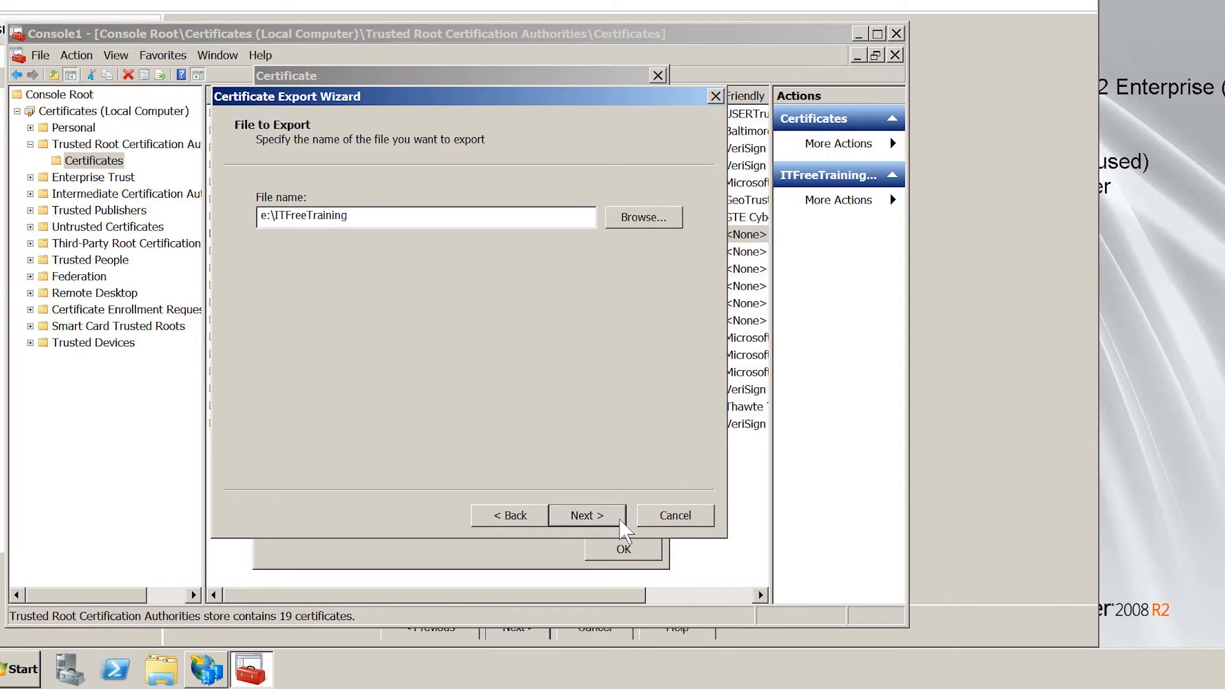
click(618, 518)
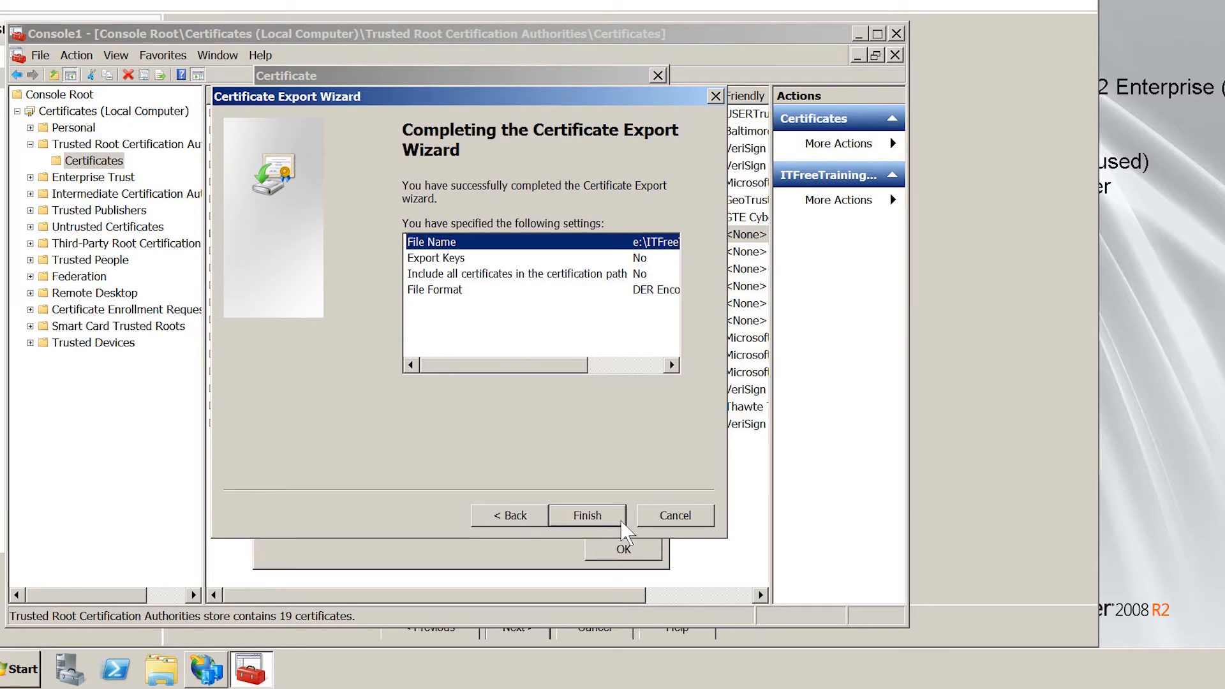
click(621, 520)
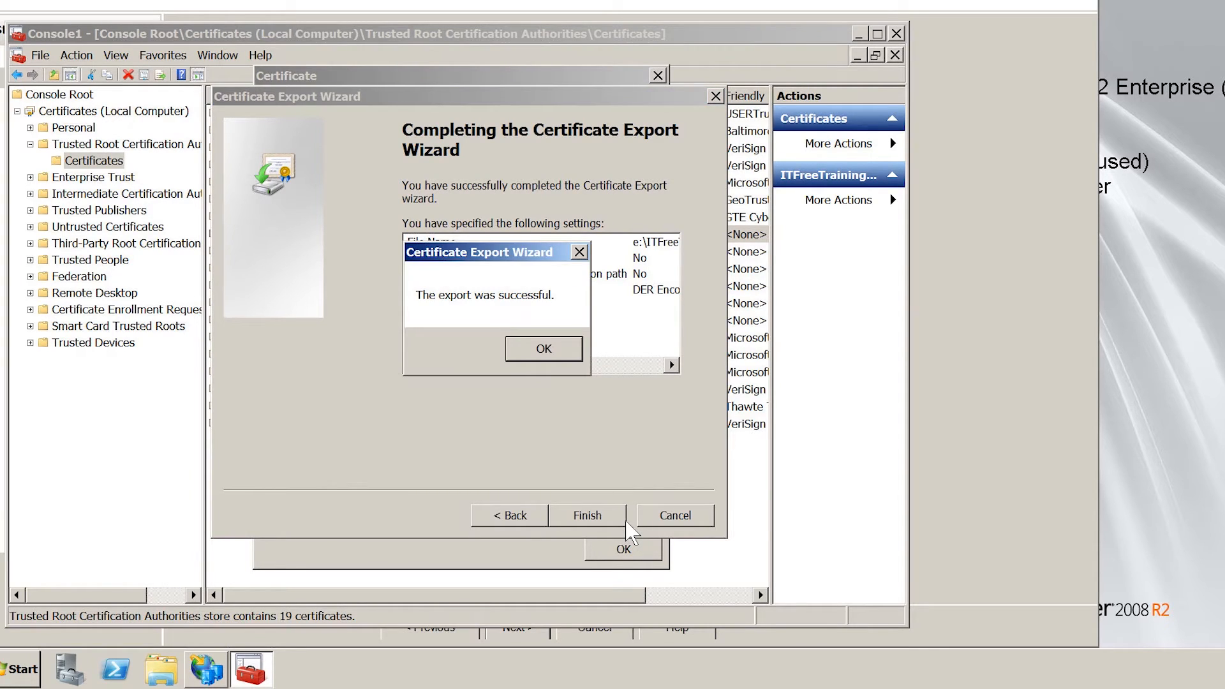
click(544, 349)
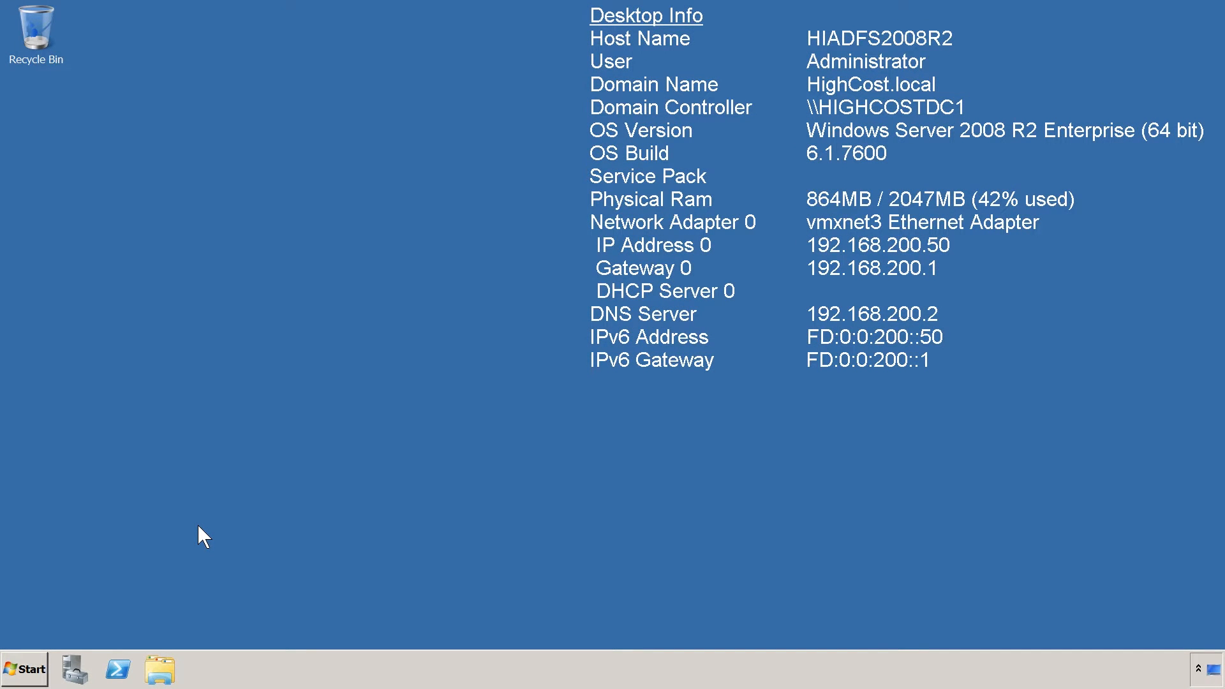
Step: Open an empty Microsoft Management Console (mmc) on the HighCost federation server HIADFS2008R2
click(26, 669)
text(mmc)
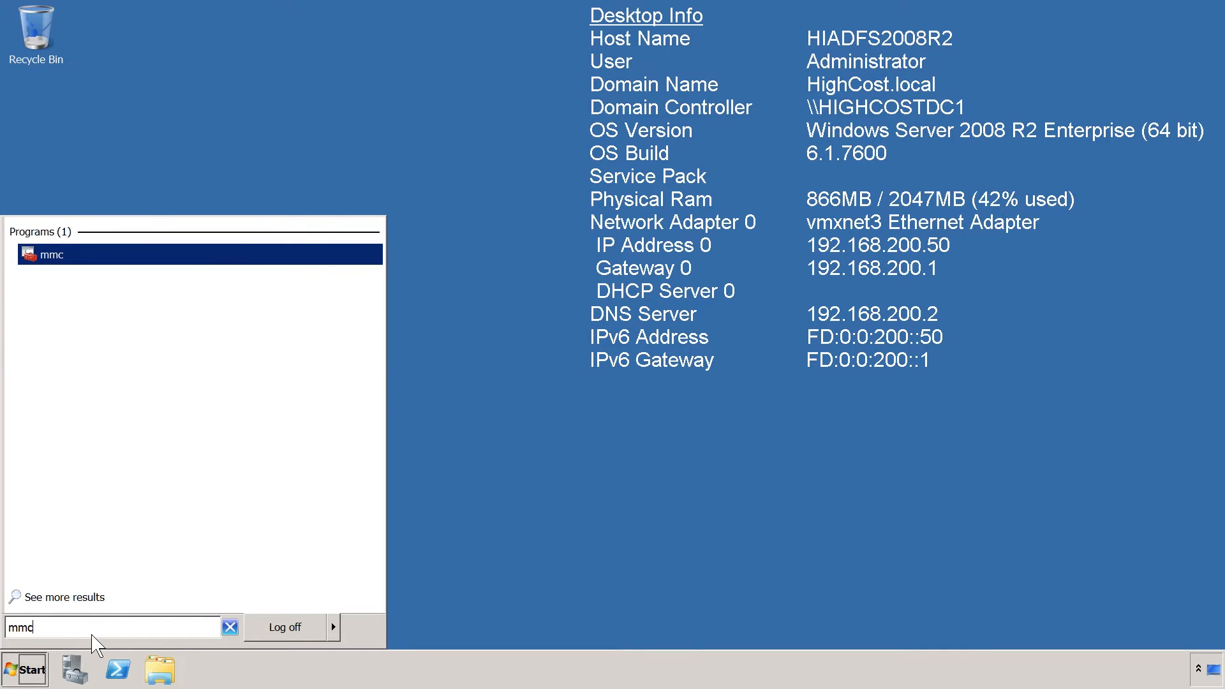
click(151, 259)
Step: Add the Certificates snap-in to the HighCost server's console, managing the computer account on the local computer
click(44, 60)
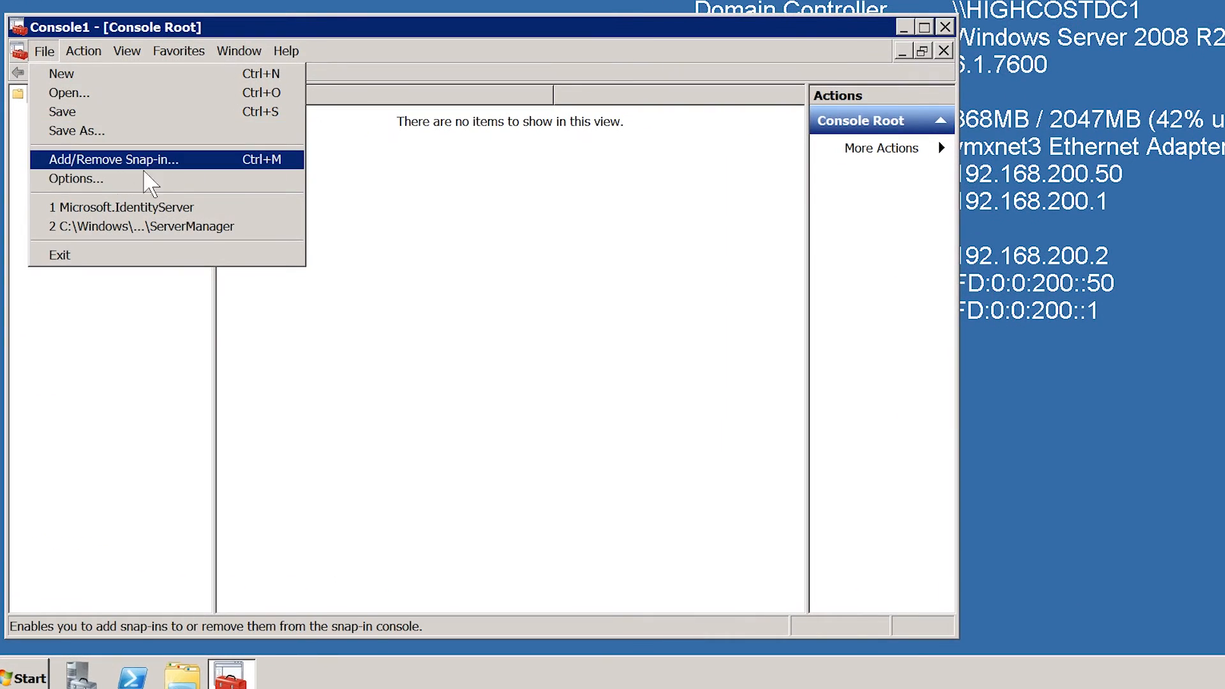
click(190, 167)
click(154, 263)
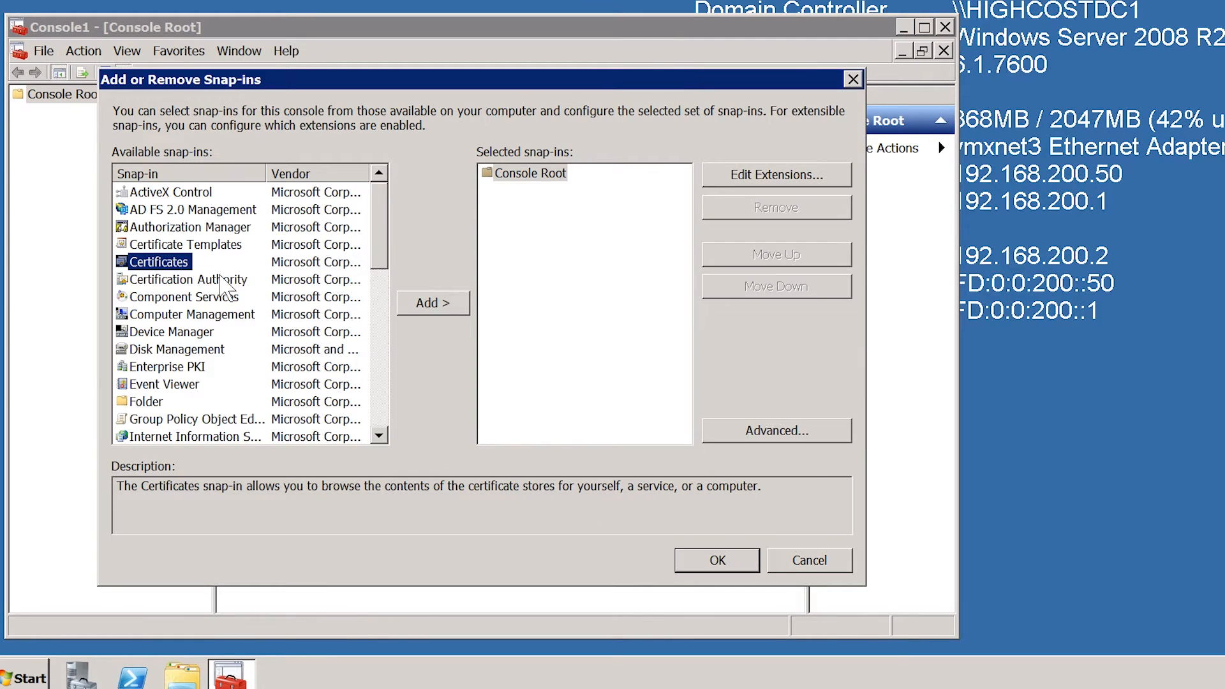
click(440, 305)
click(224, 230)
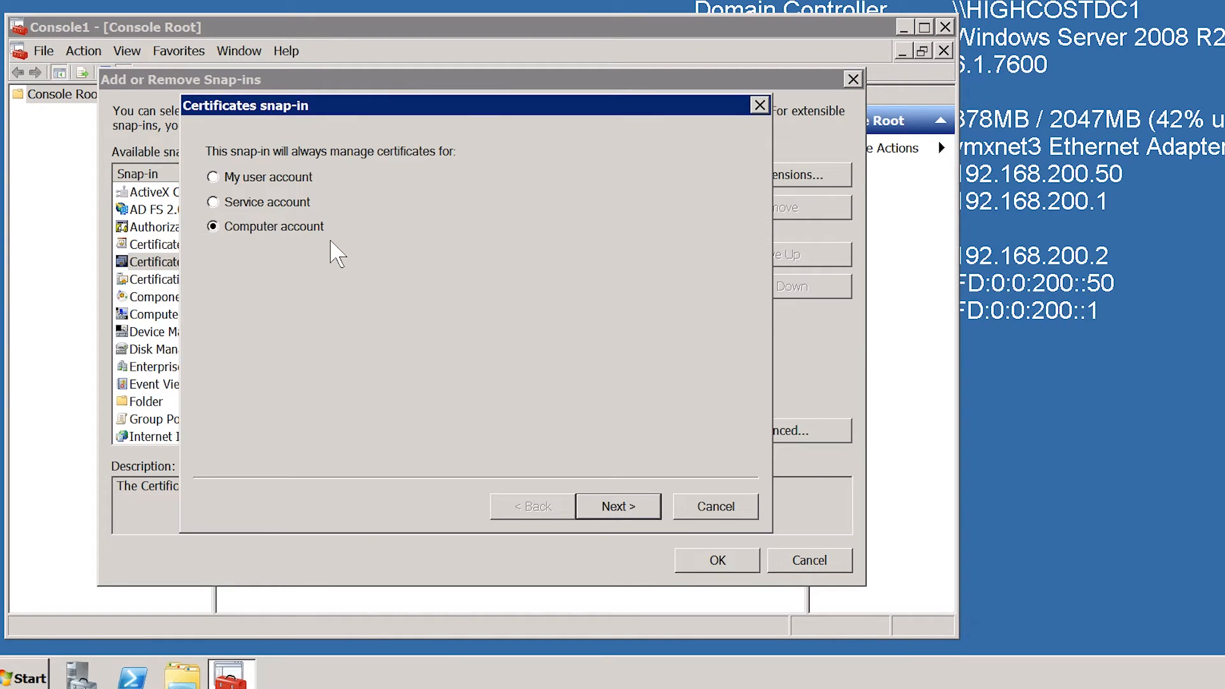
click(651, 512)
click(650, 513)
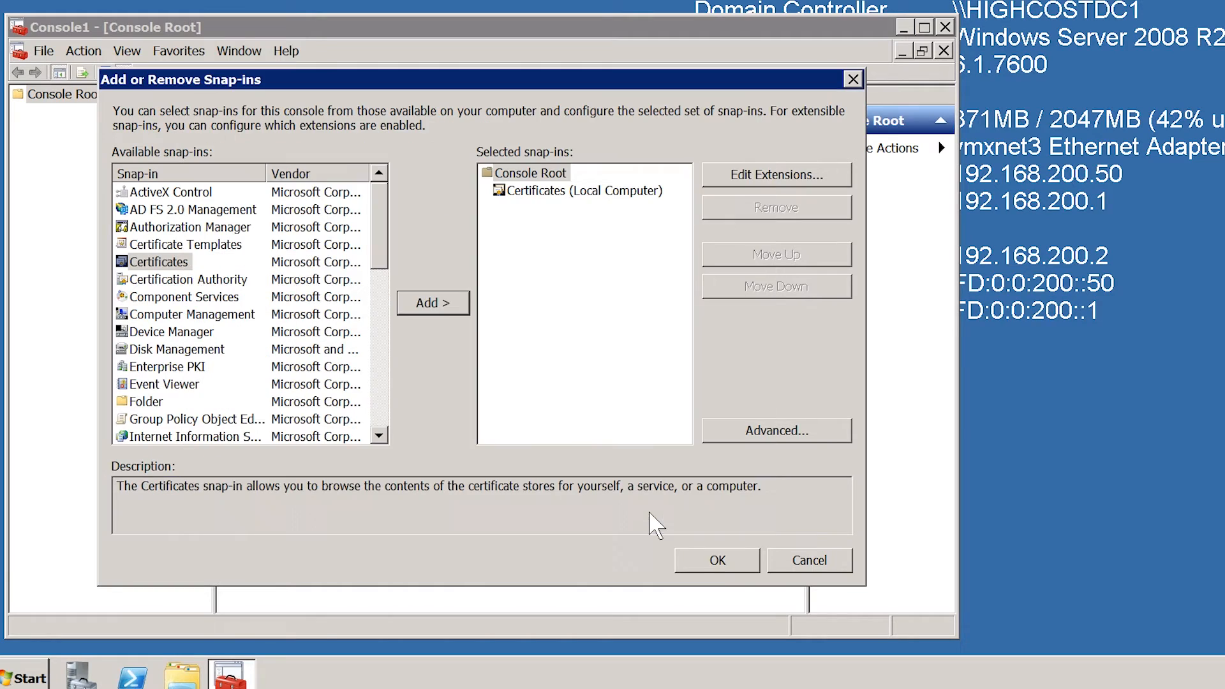
click(717, 560)
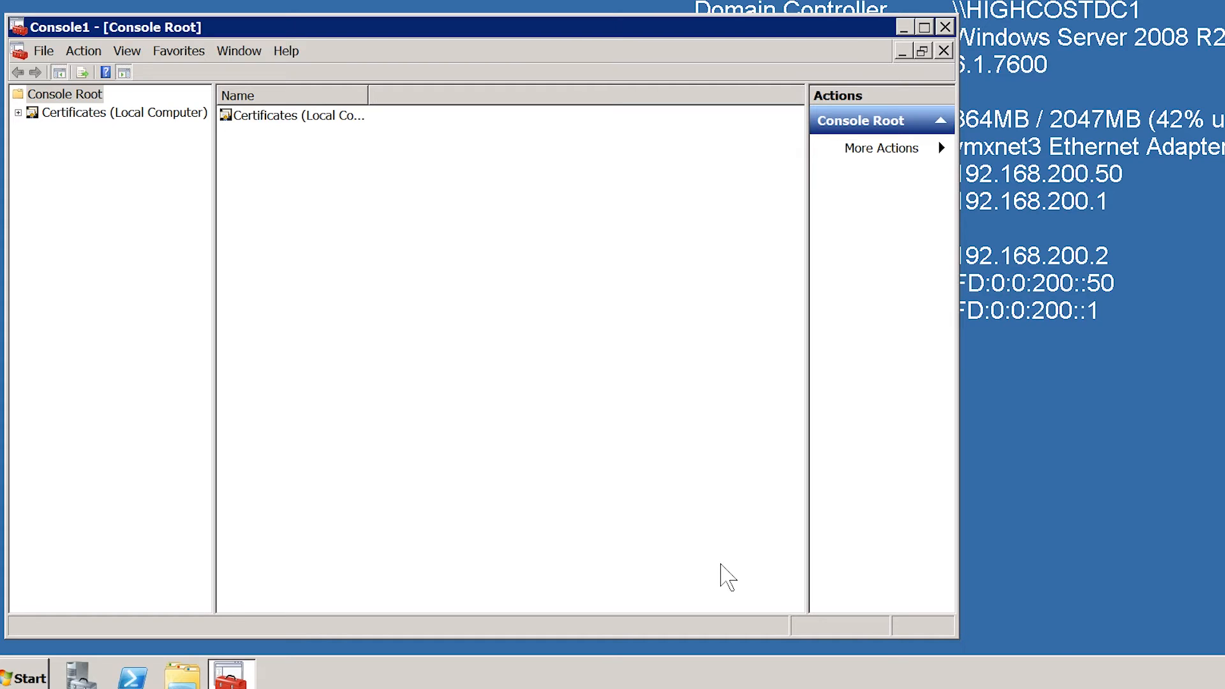
Step: List the certificates in the local computer's Trusted Root Certification Authorities store
click(18, 113)
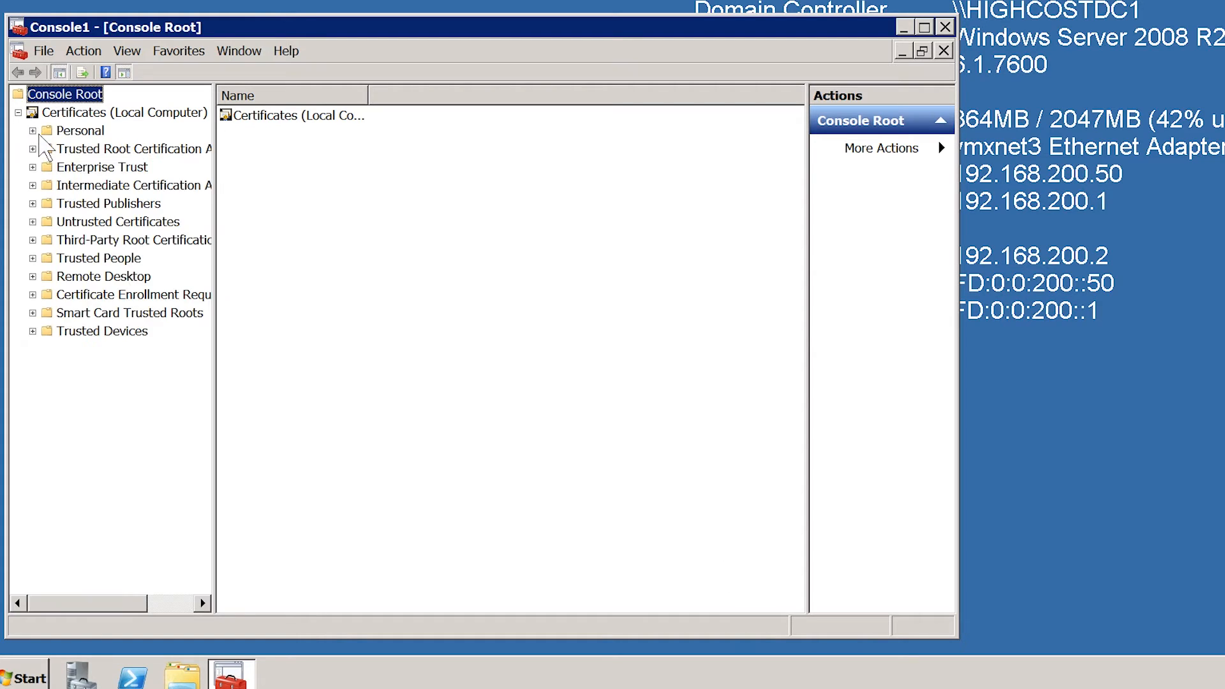
click(32, 149)
click(80, 168)
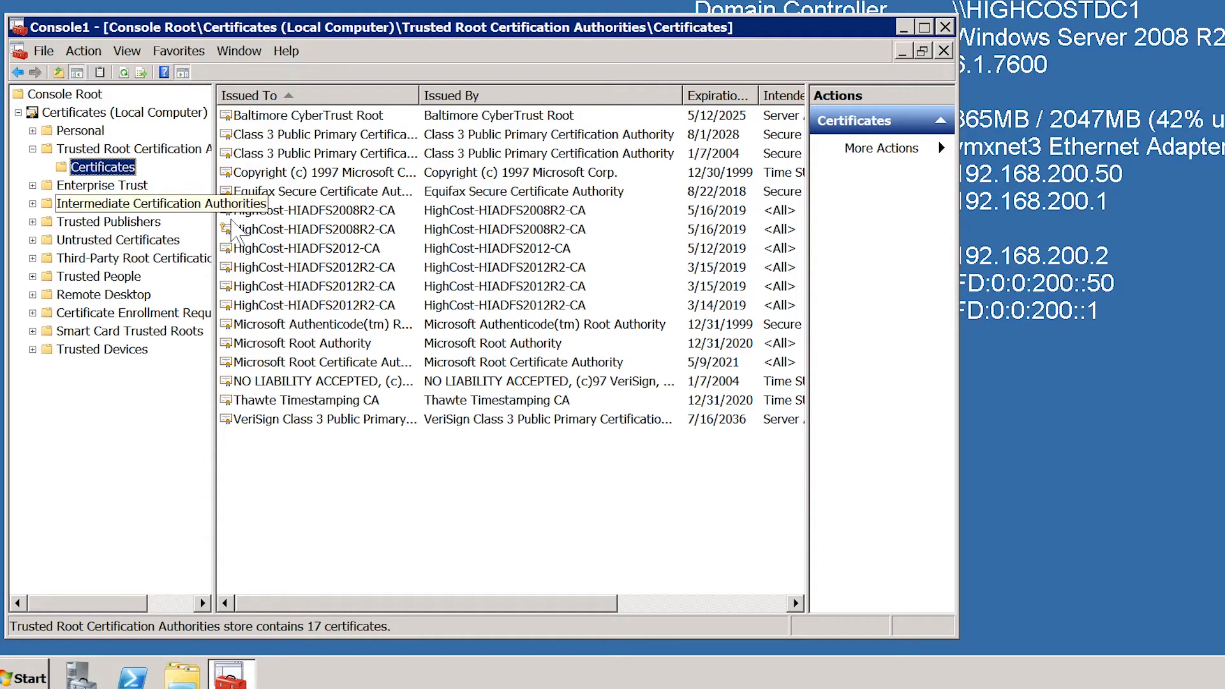
Step: Export the first HighCost-HIADFS2008R2-CA root certificate in DER encoded binary X.509 format to e:\HighCostTraining
click(239, 212)
right_click(578, 213)
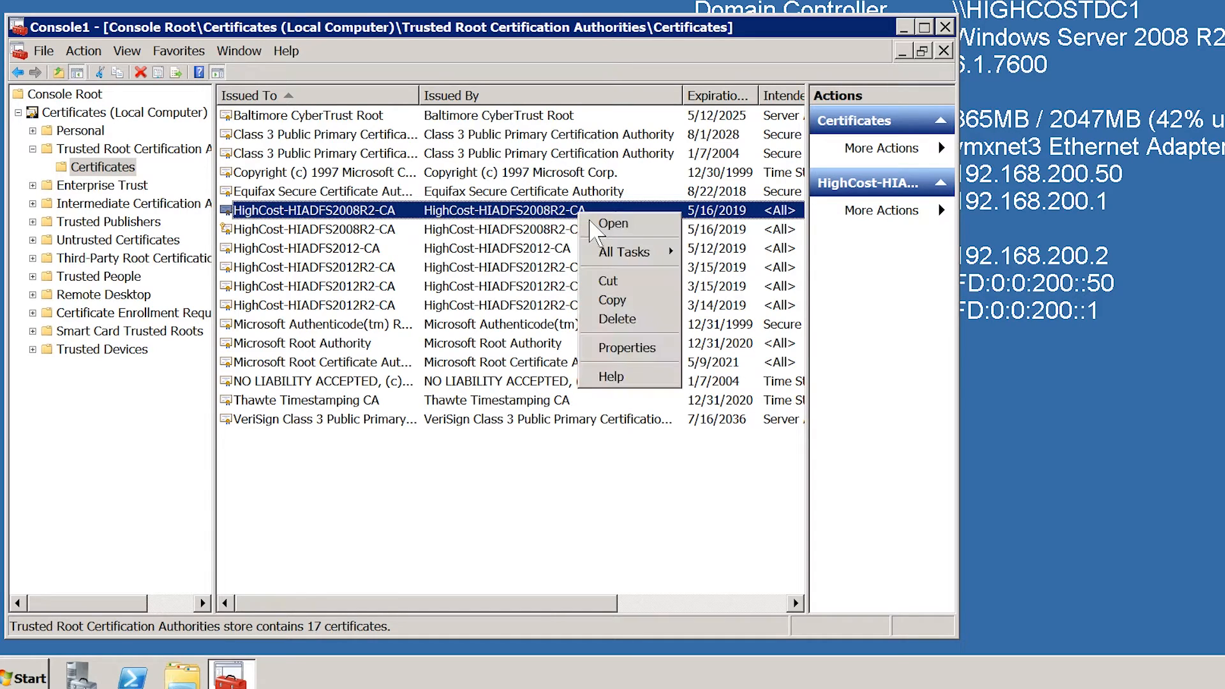
mouse_move(607, 258)
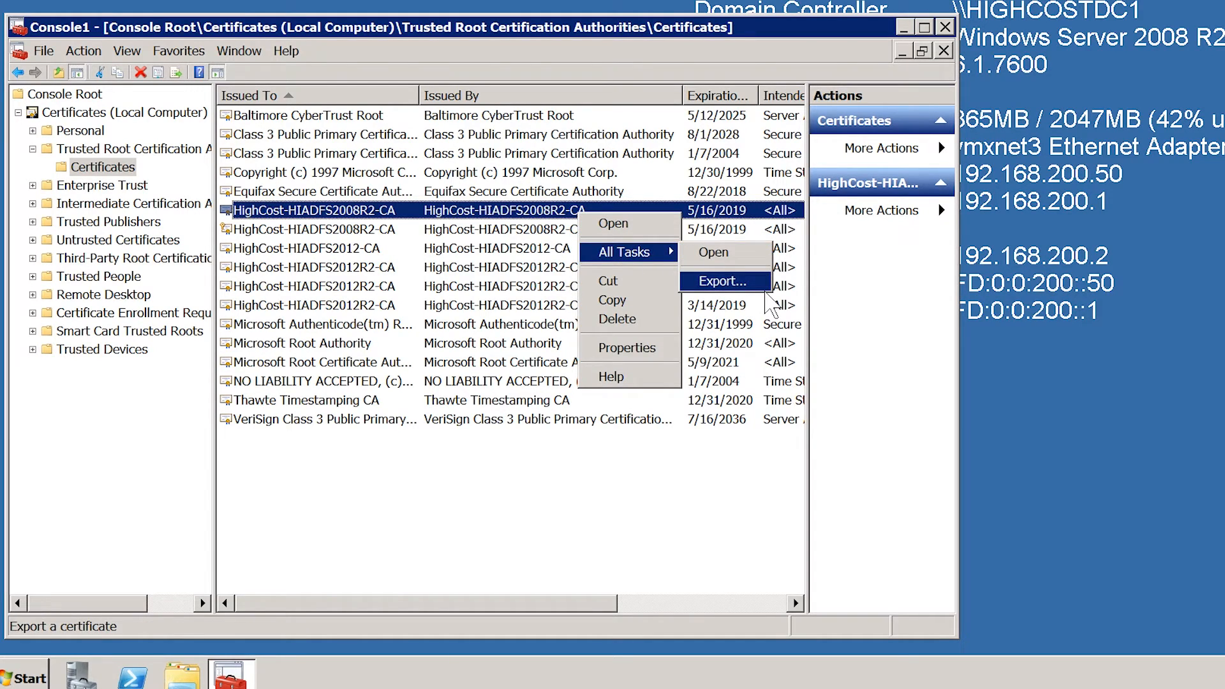
click(765, 288)
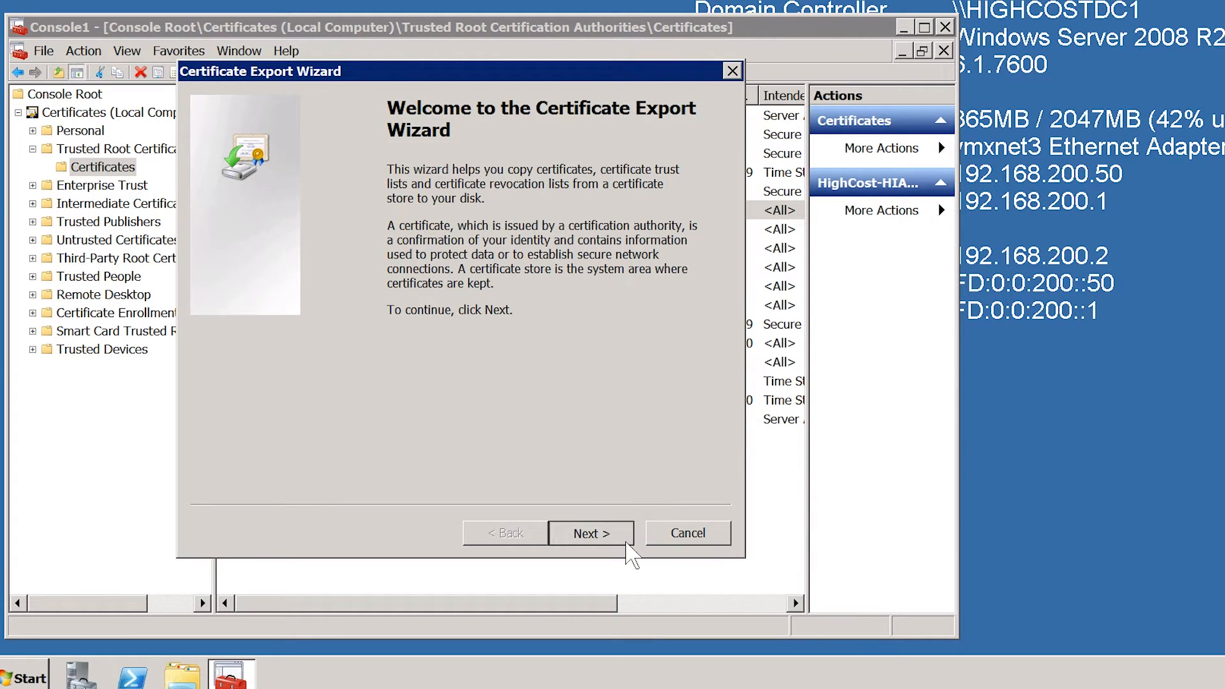
click(627, 538)
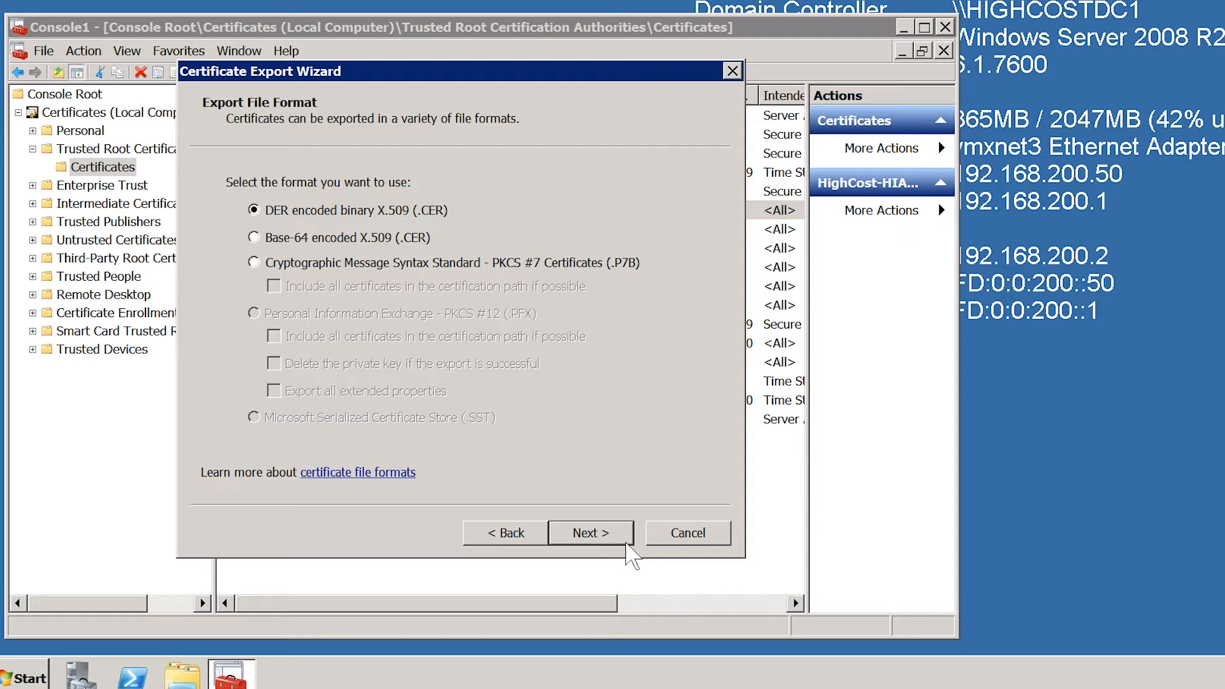
click(626, 543)
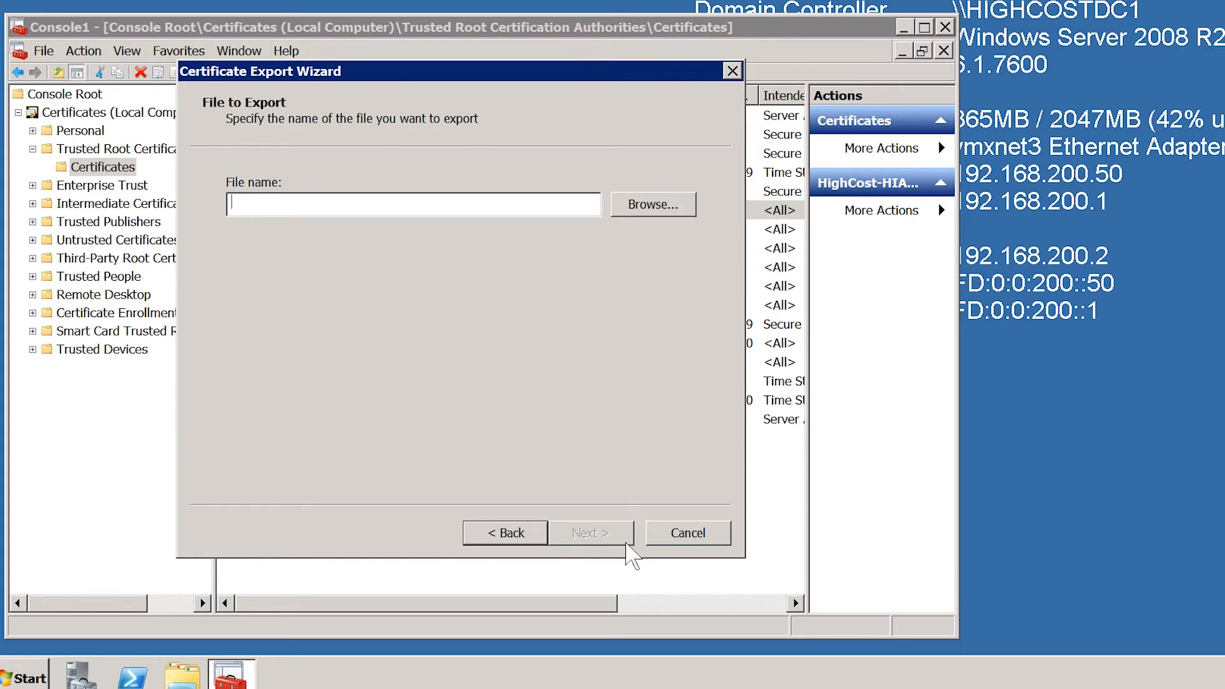
text(e)
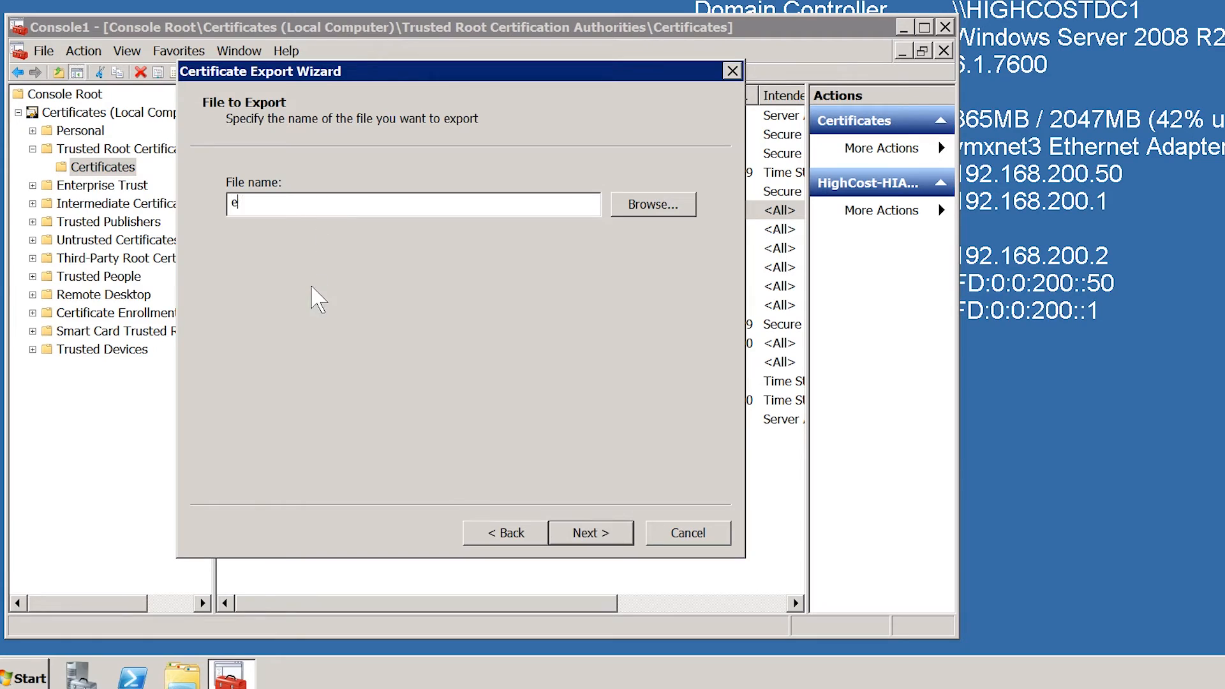
text(:\HighCostTraining)
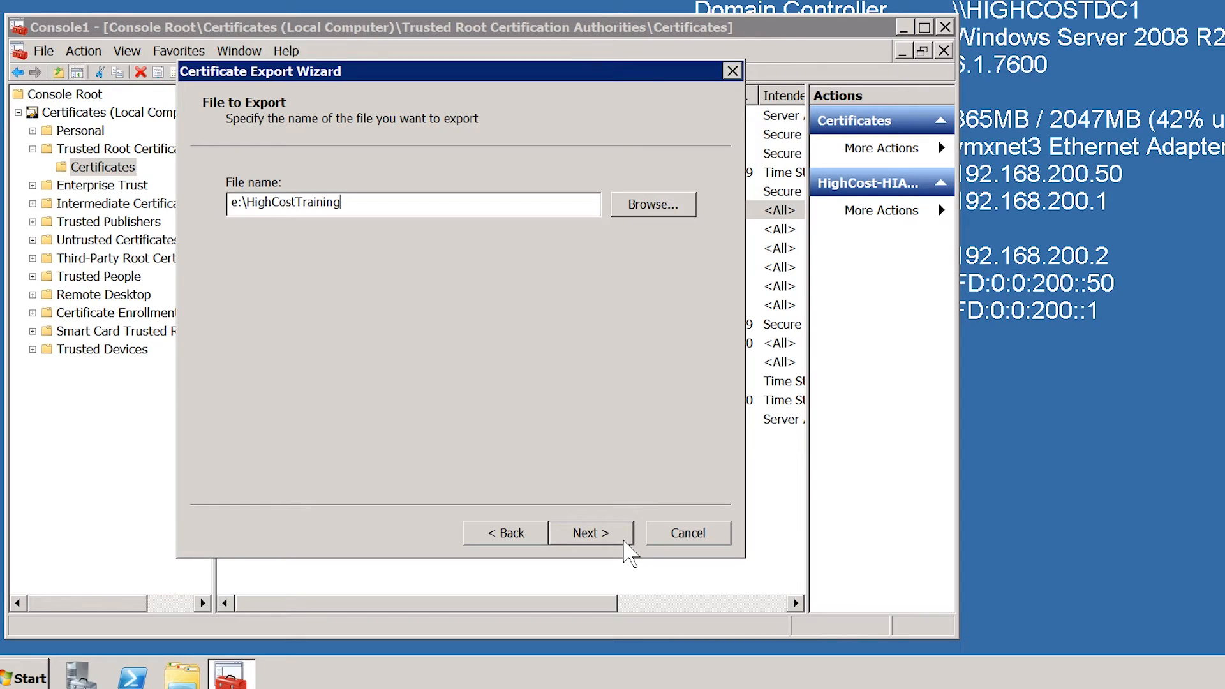
click(623, 541)
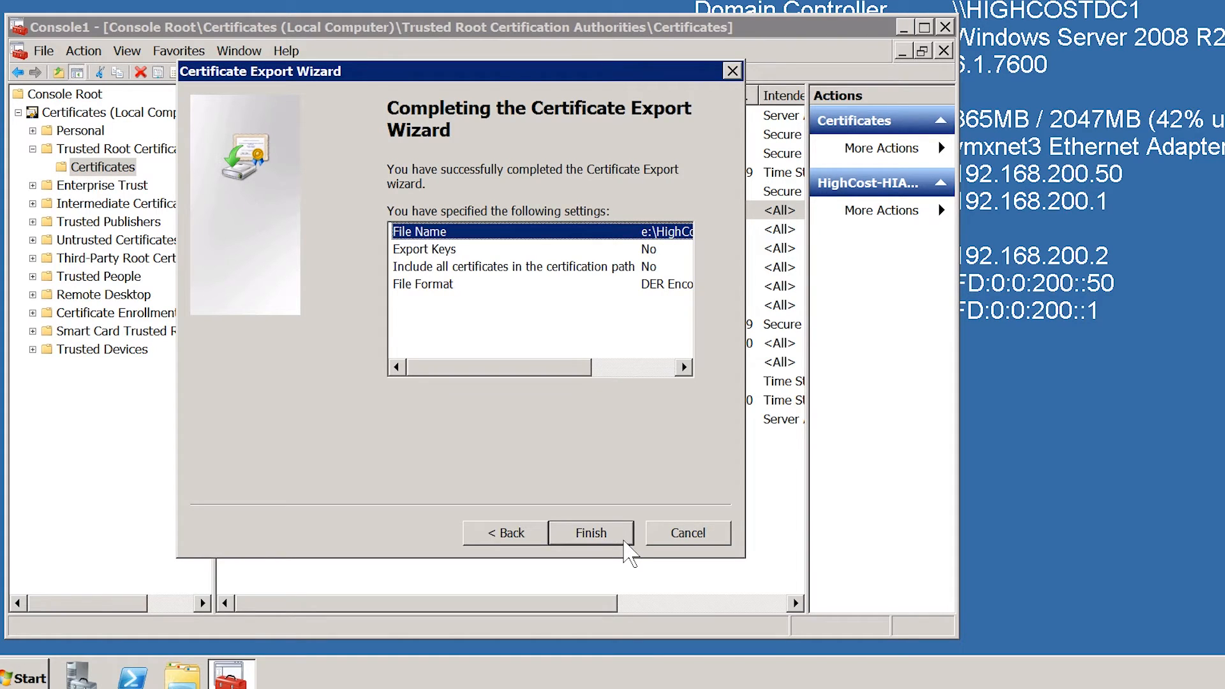
click(625, 542)
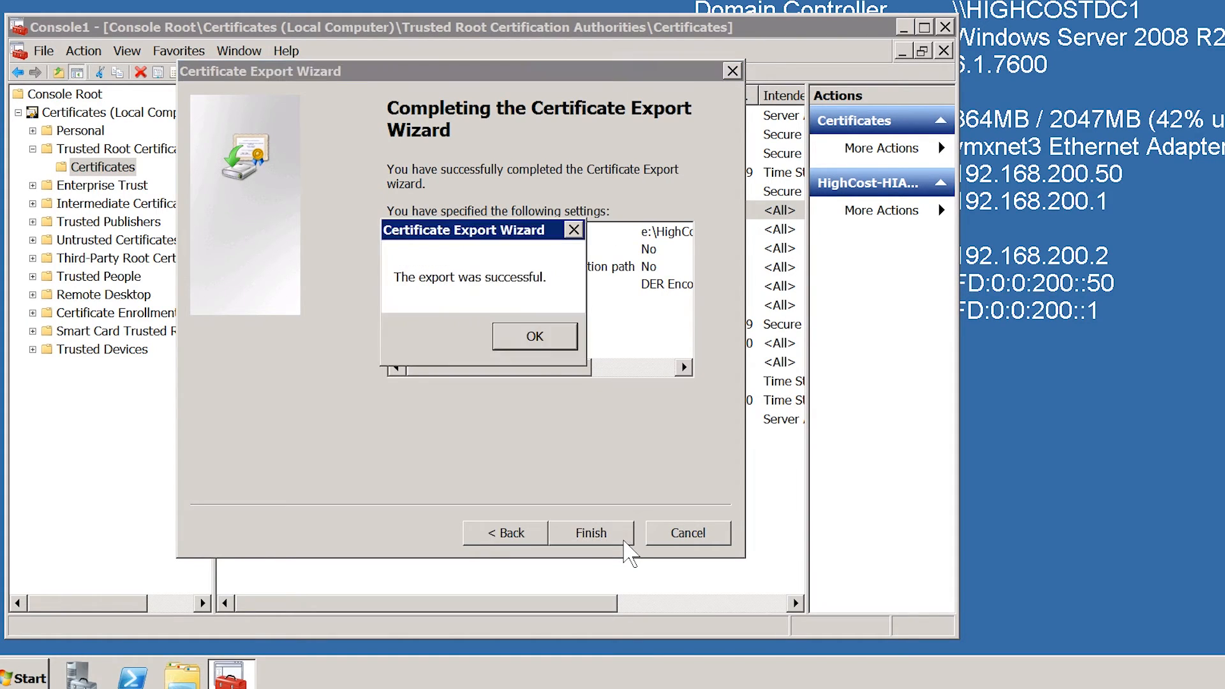
click(562, 340)
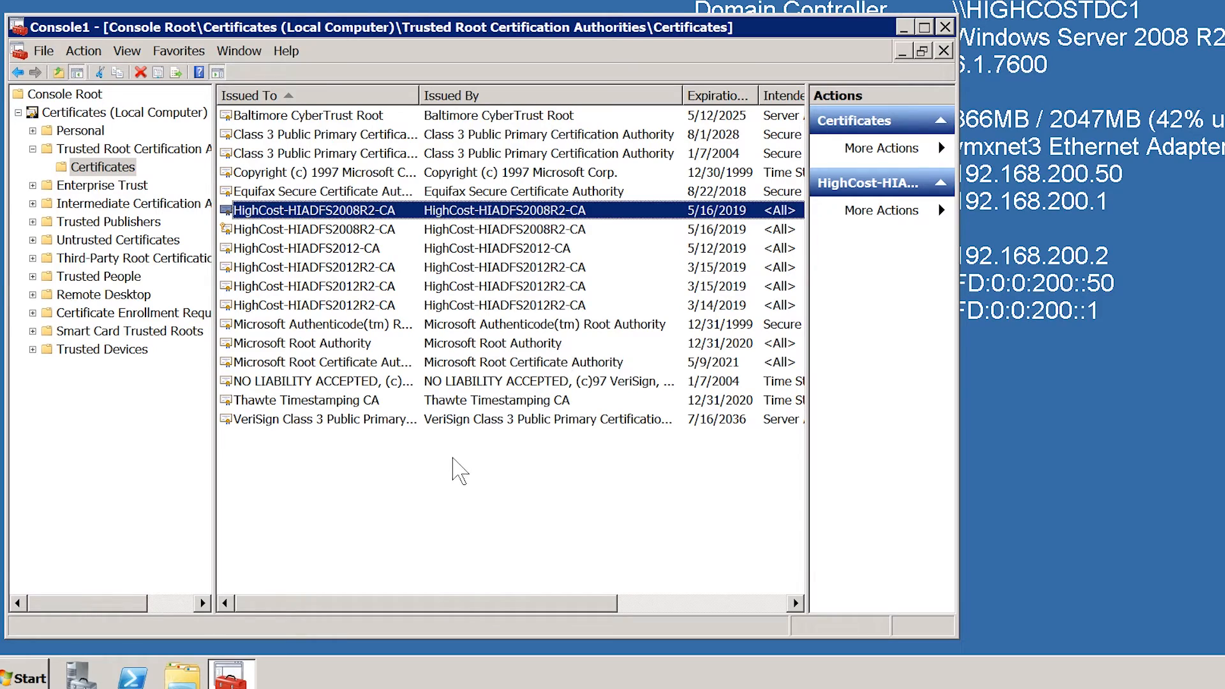
Step: Import E:\ITFreeTraining.cer into the HighCost server's Trusted Root Certification Authorities store
right_click(452, 454)
mouse_move(491, 465)
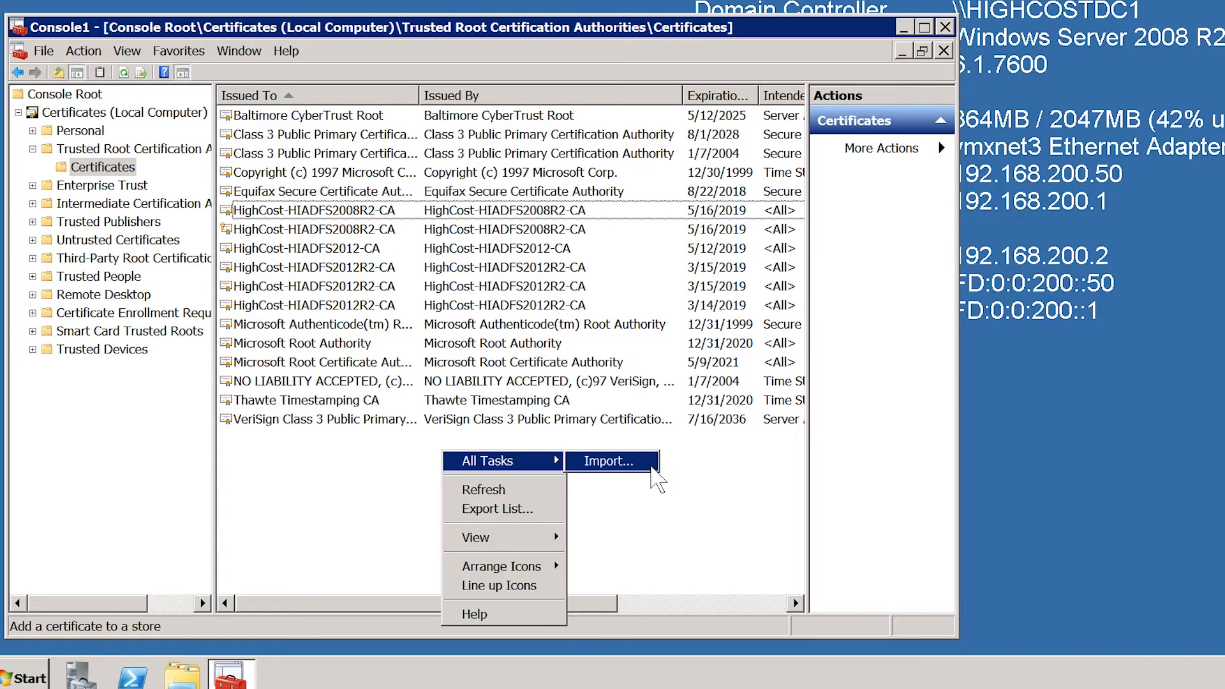
click(652, 470)
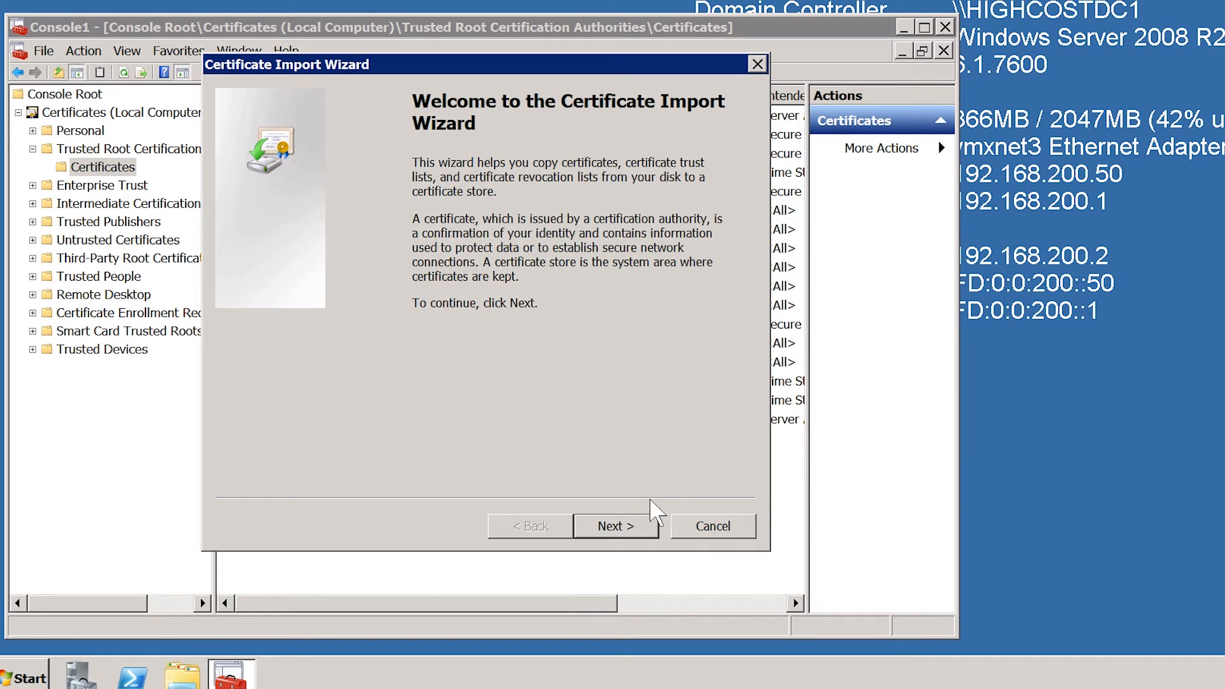
click(656, 533)
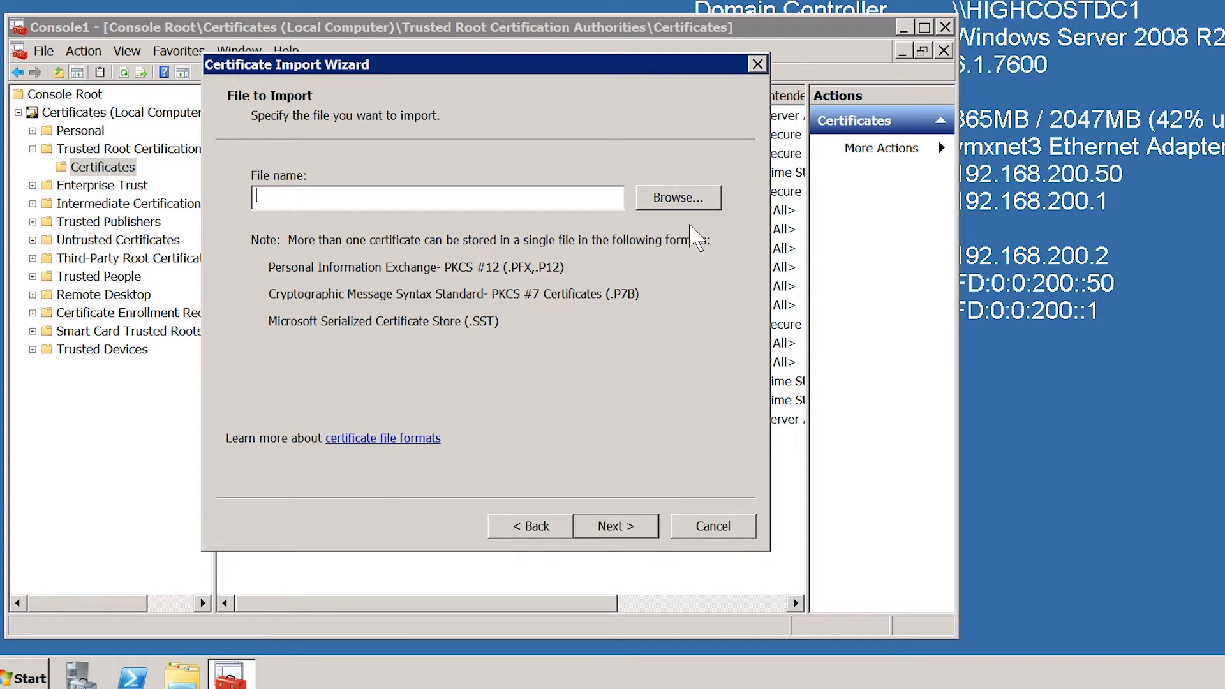
click(689, 202)
click(282, 376)
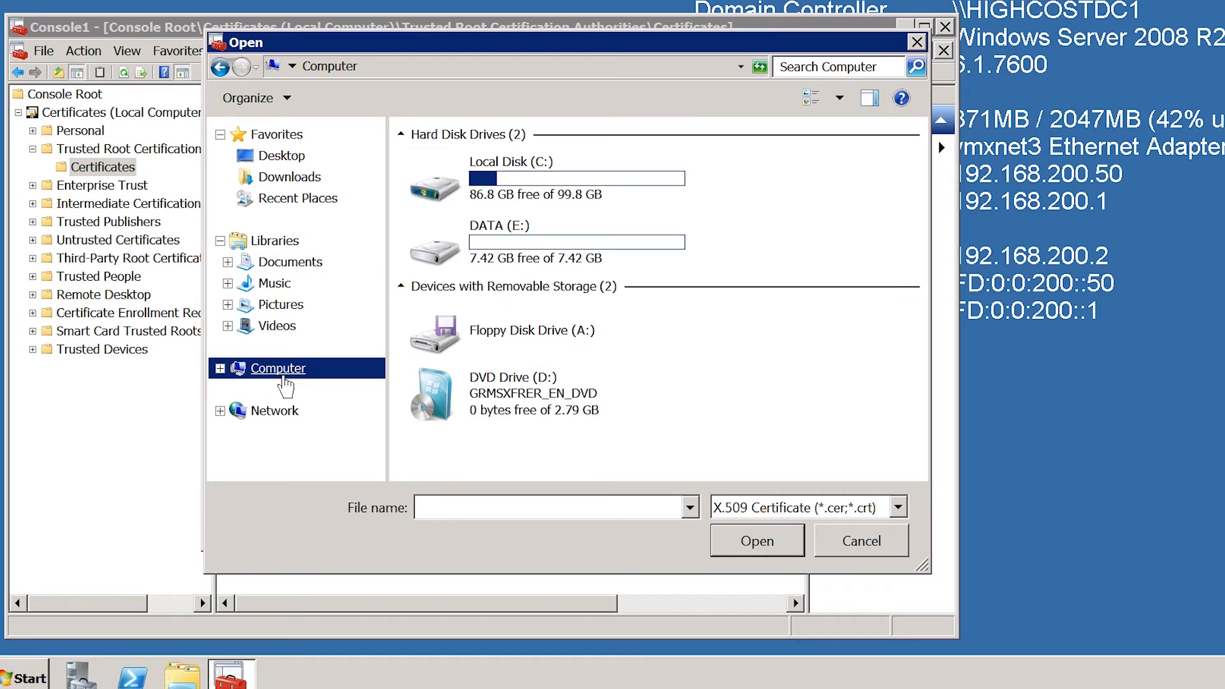
double_click(501, 252)
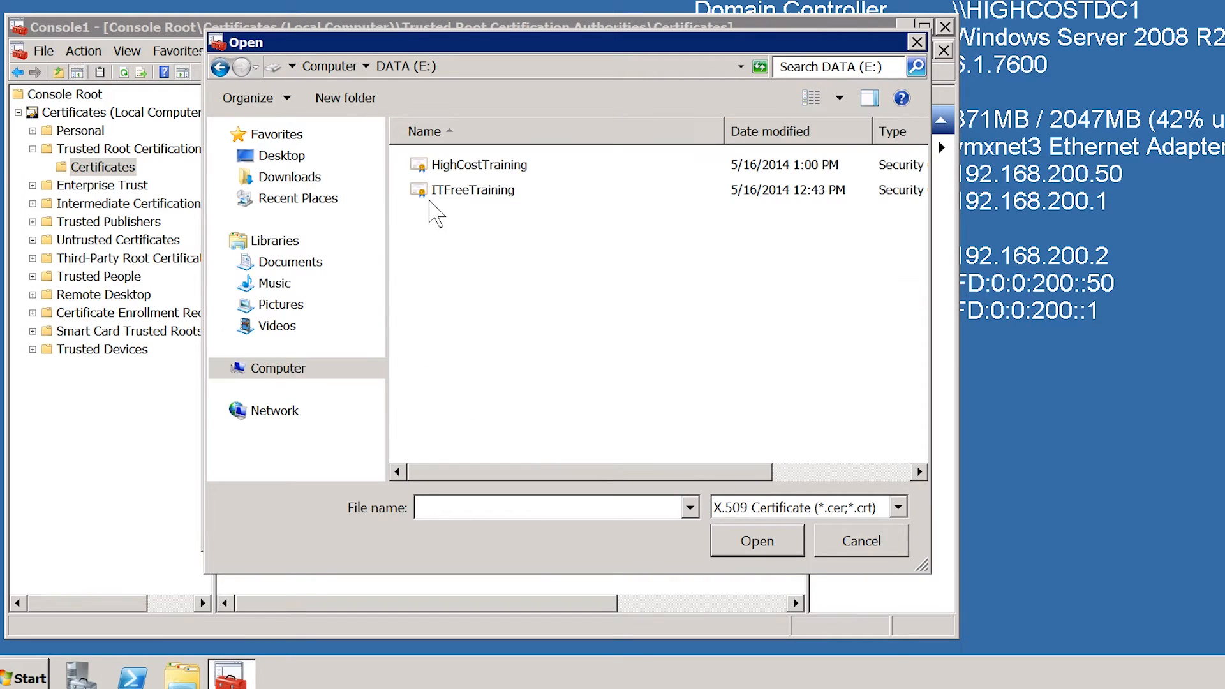
click(434, 196)
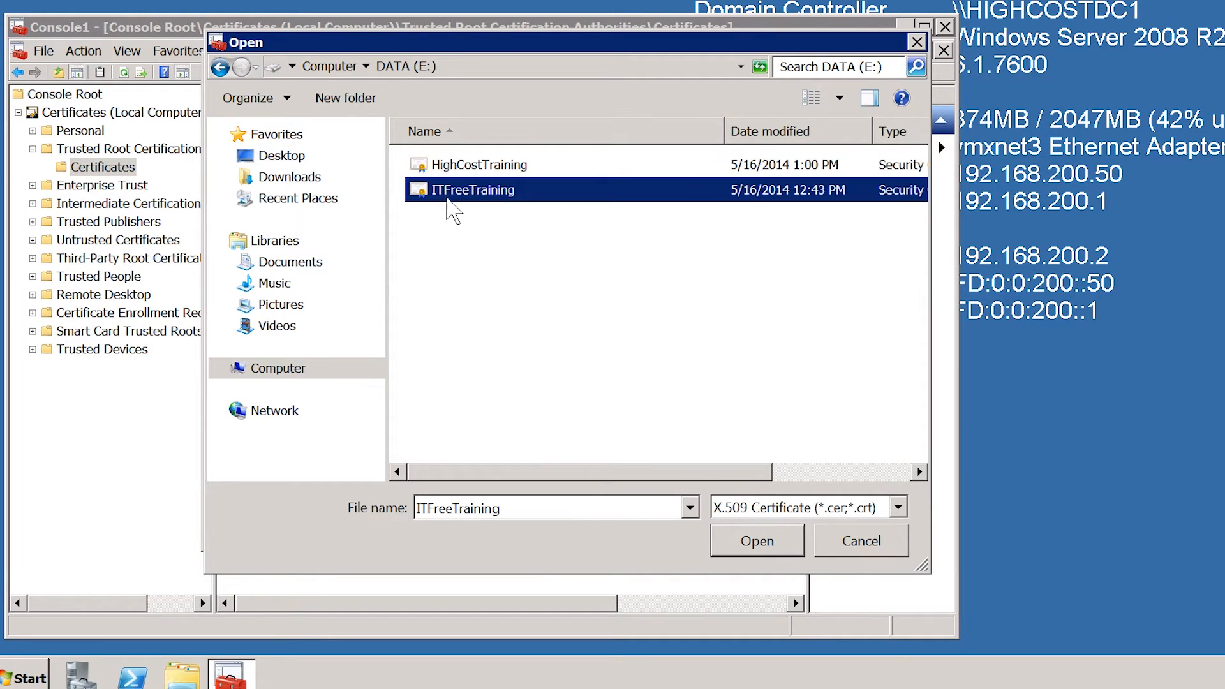
click(798, 553)
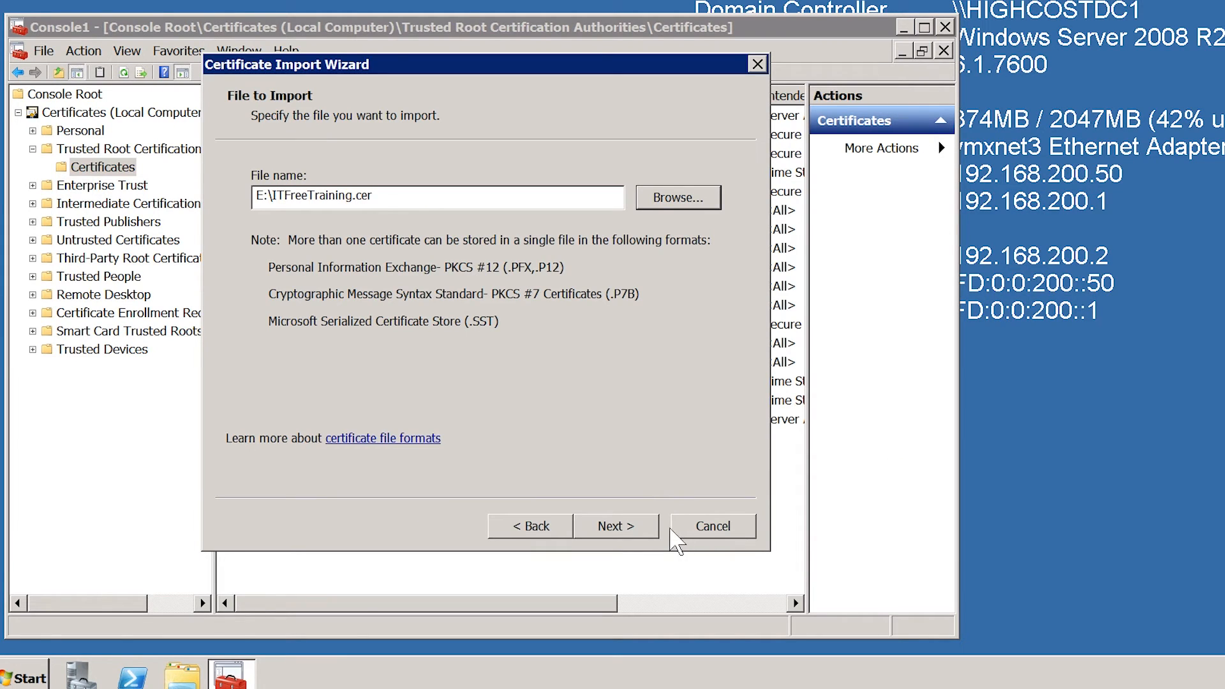
click(662, 528)
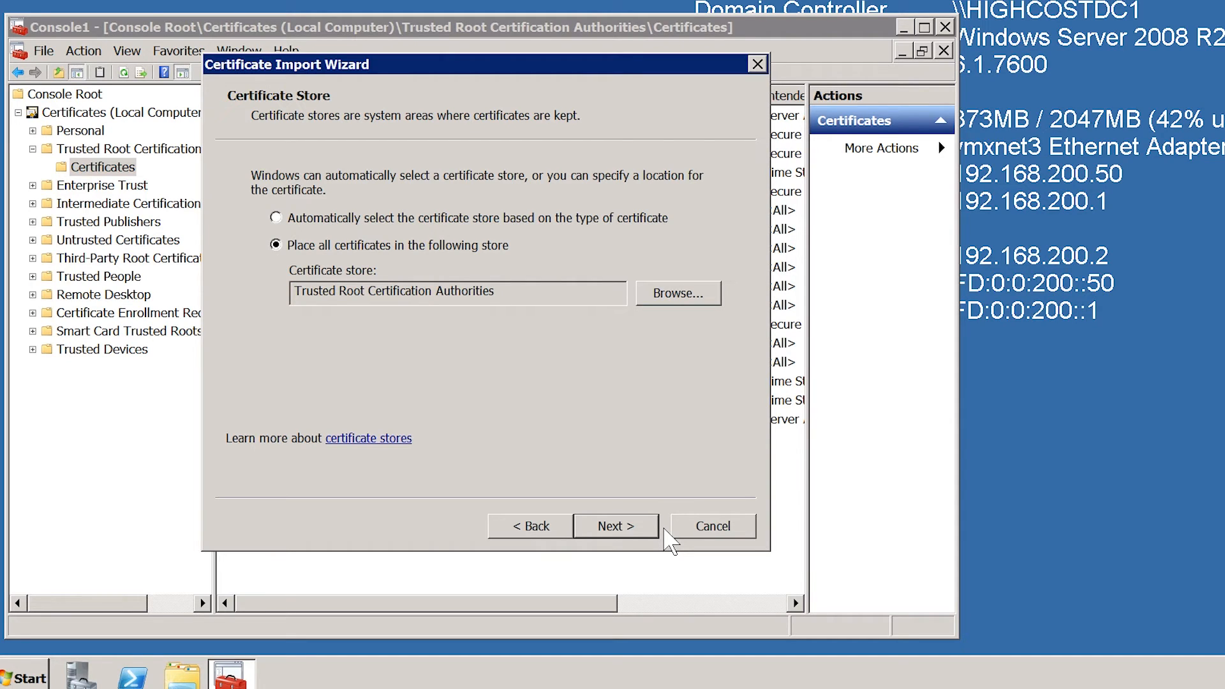
click(664, 529)
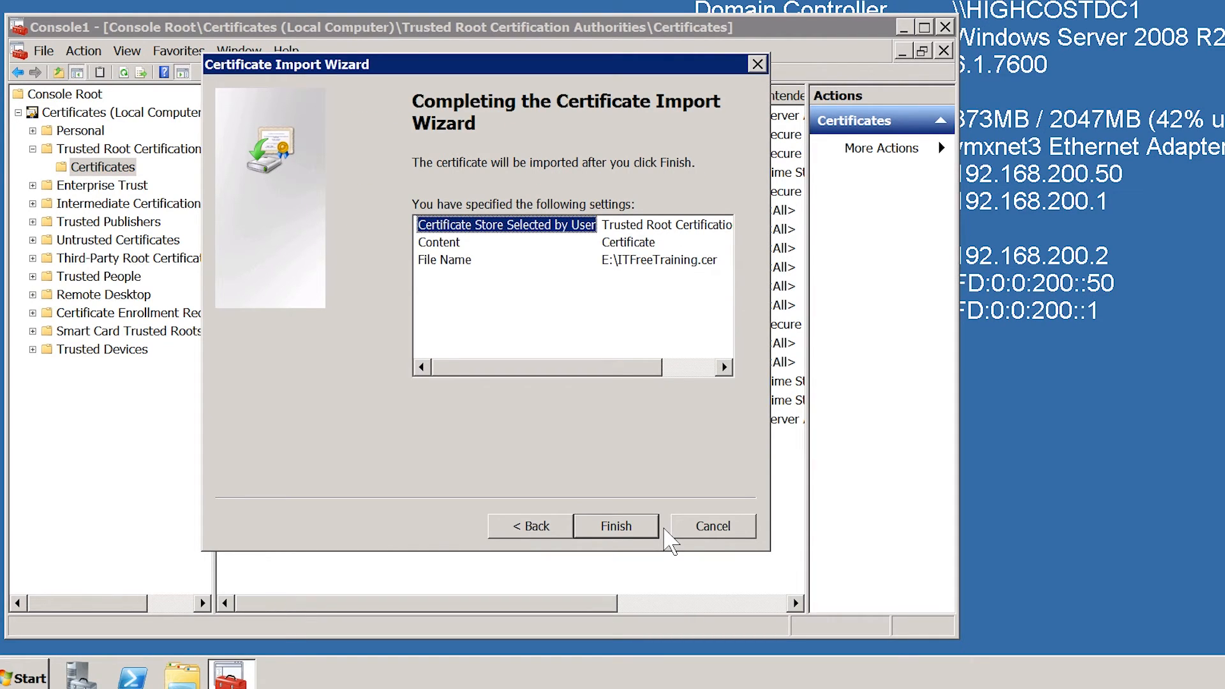
click(661, 528)
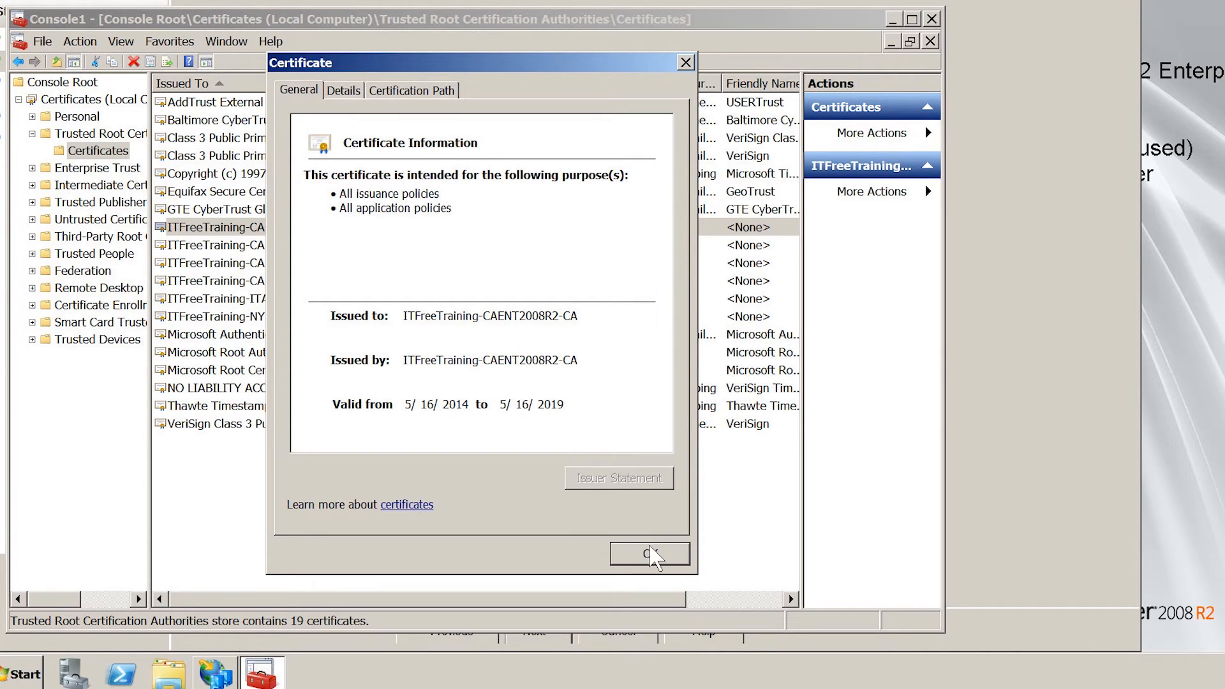
Step: Import E:\HighCostTraining.cer into the local computer's Trusted Root Certification Authorities store
click(651, 554)
right_click(386, 471)
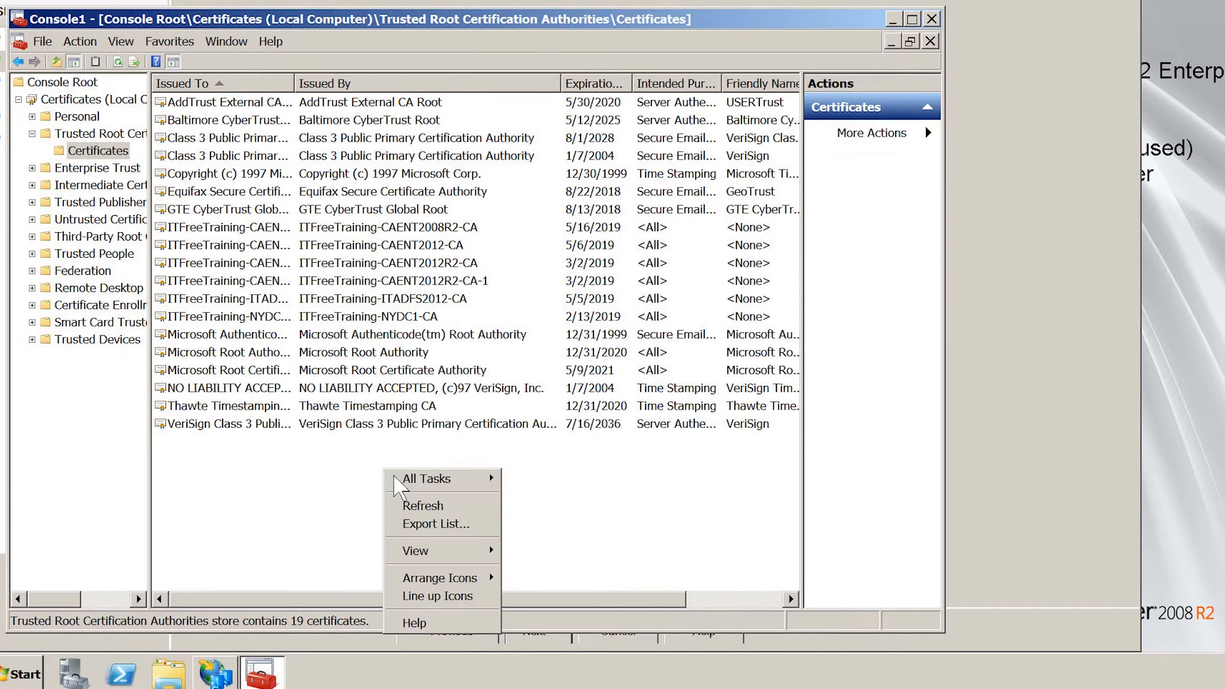
mouse_move(426, 480)
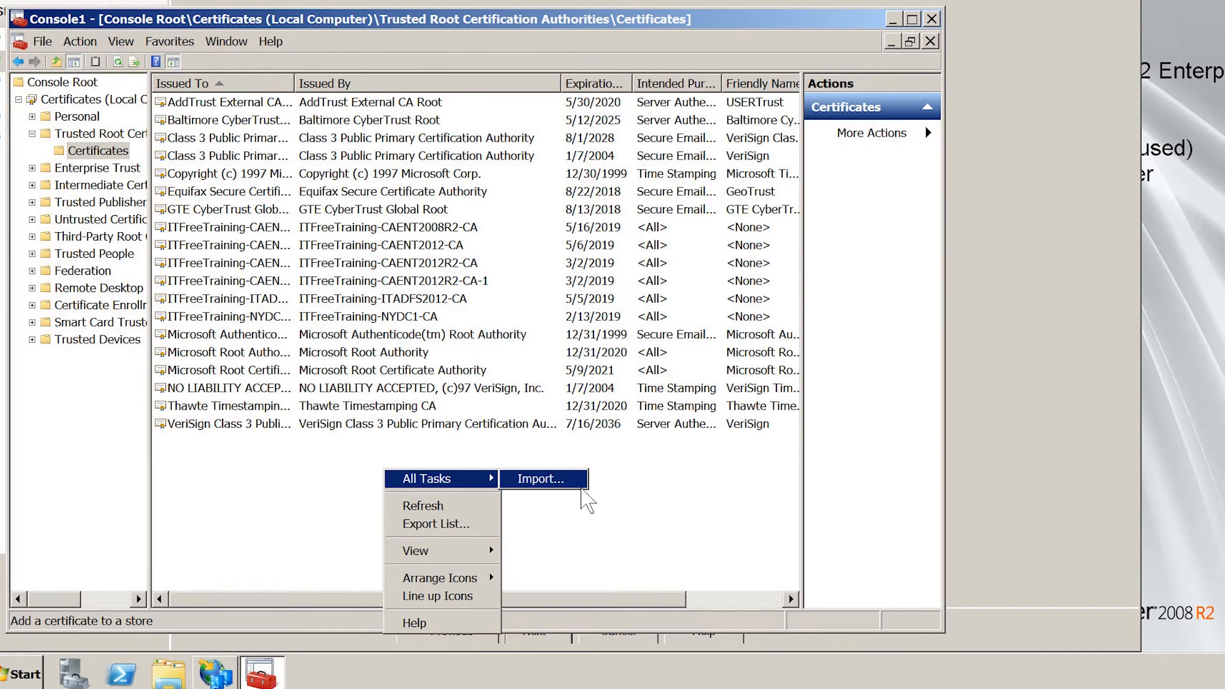
click(580, 485)
click(657, 518)
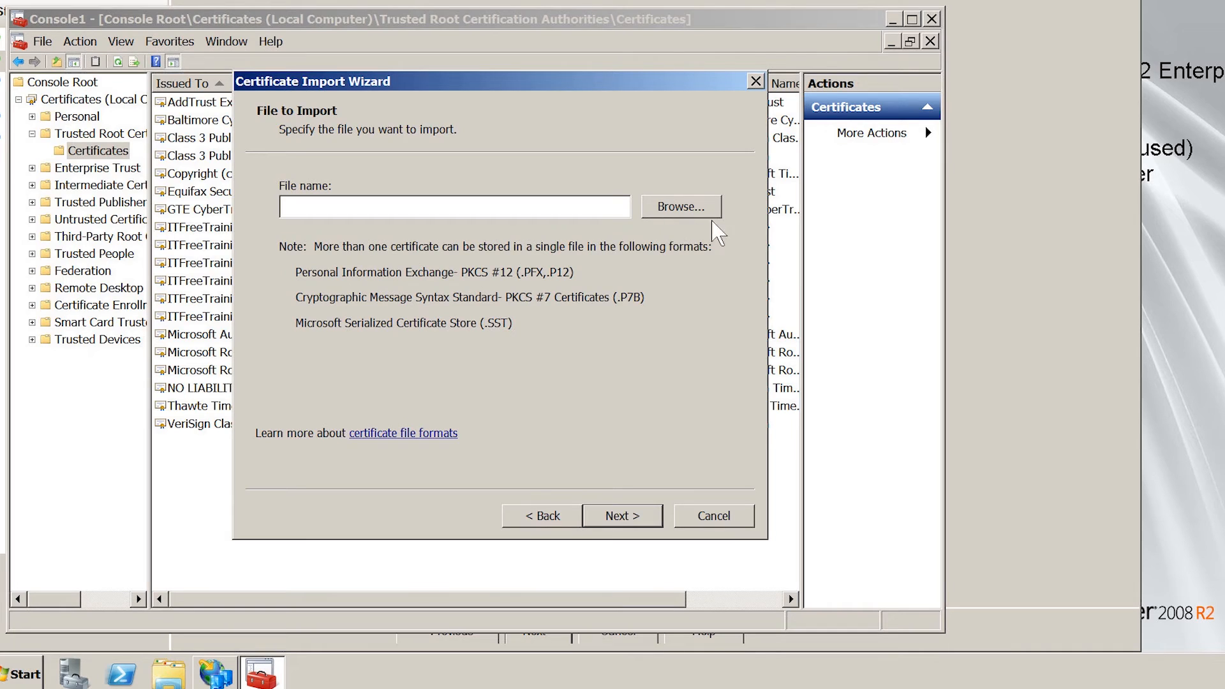
click(718, 215)
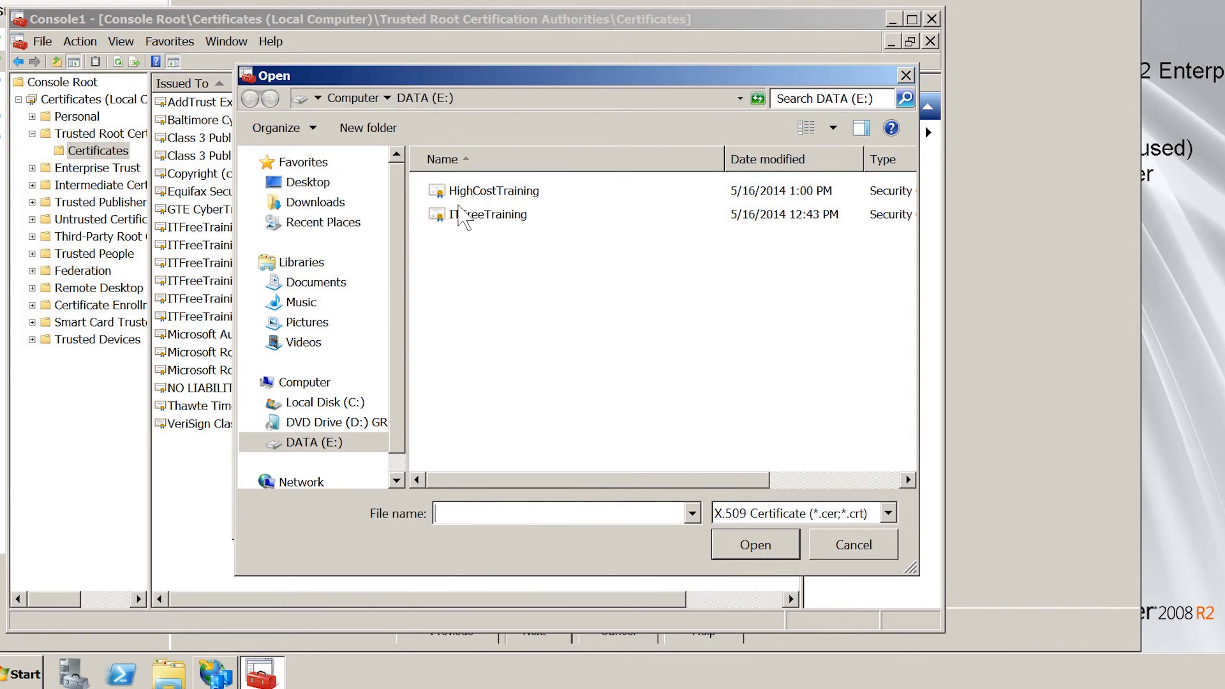
click(466, 200)
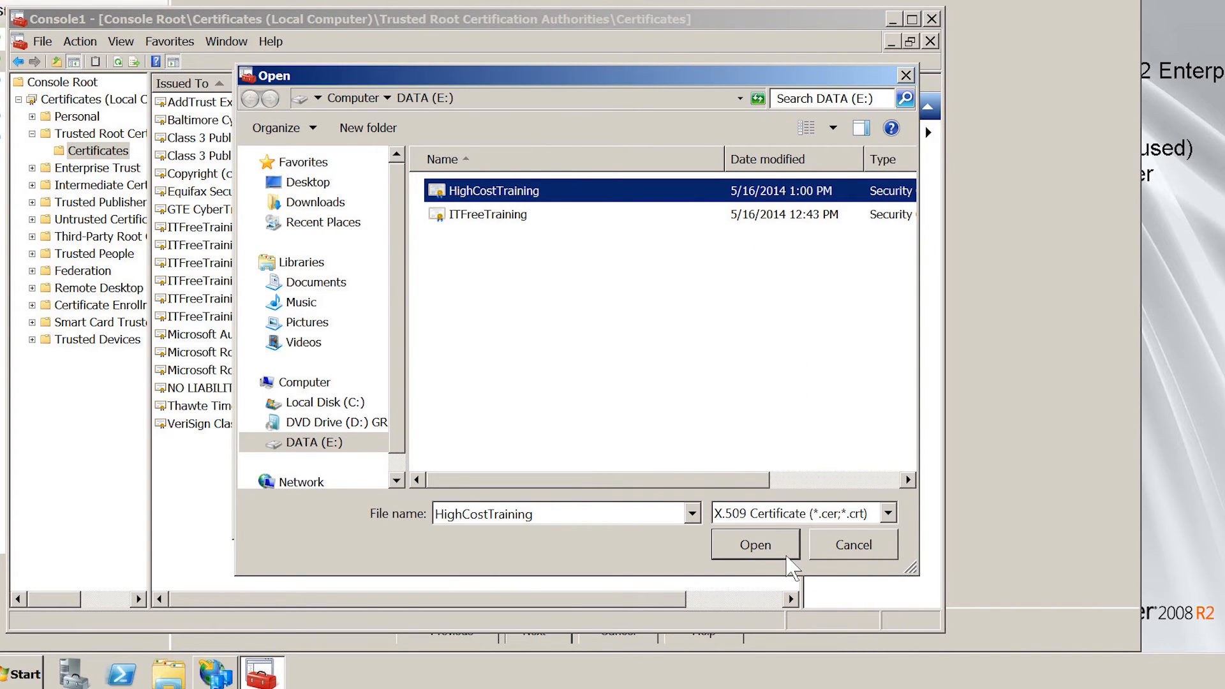
click(760, 550)
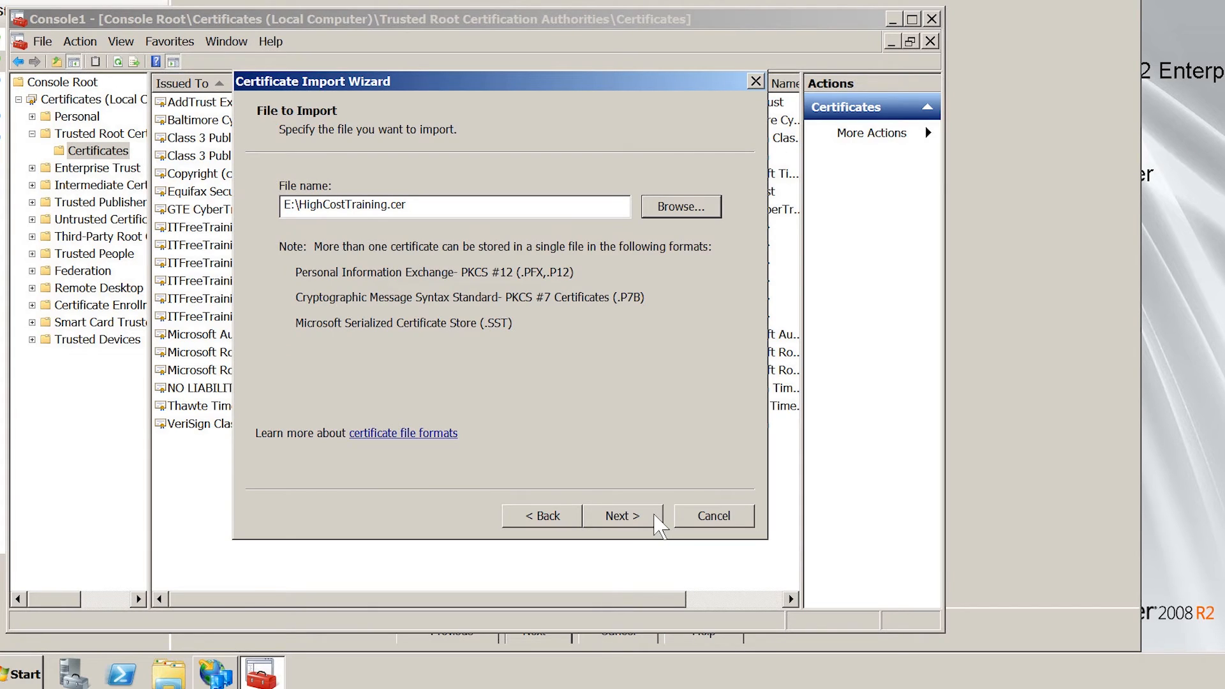
click(657, 523)
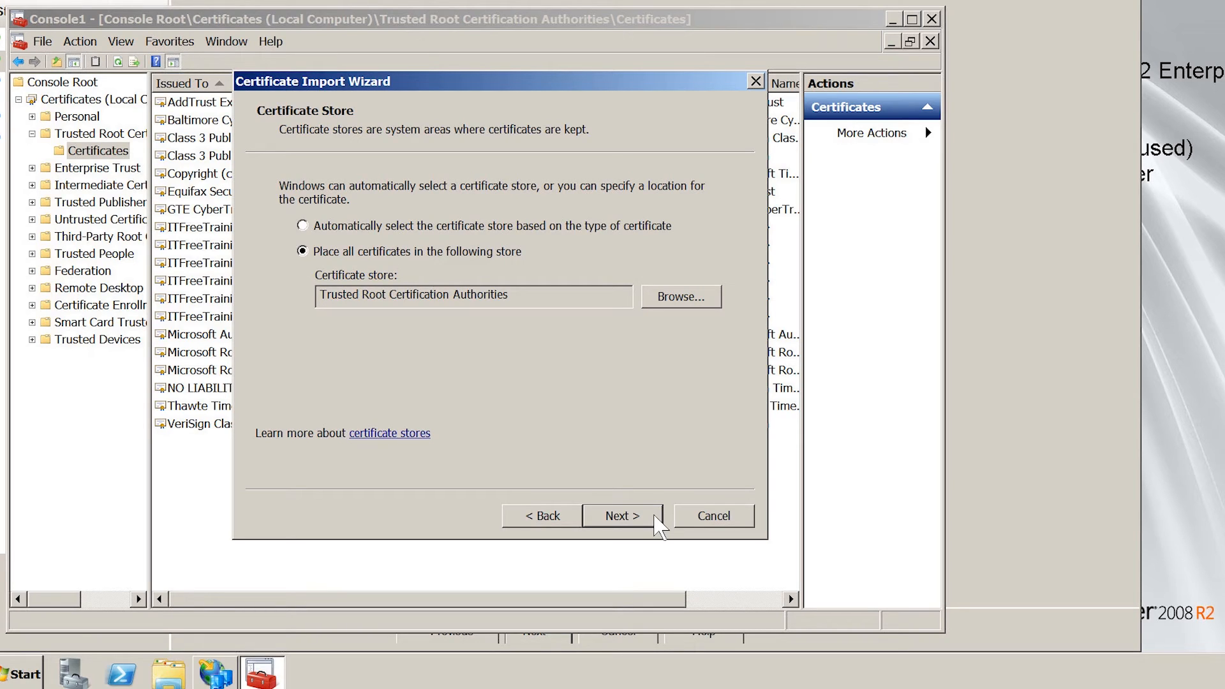
click(657, 523)
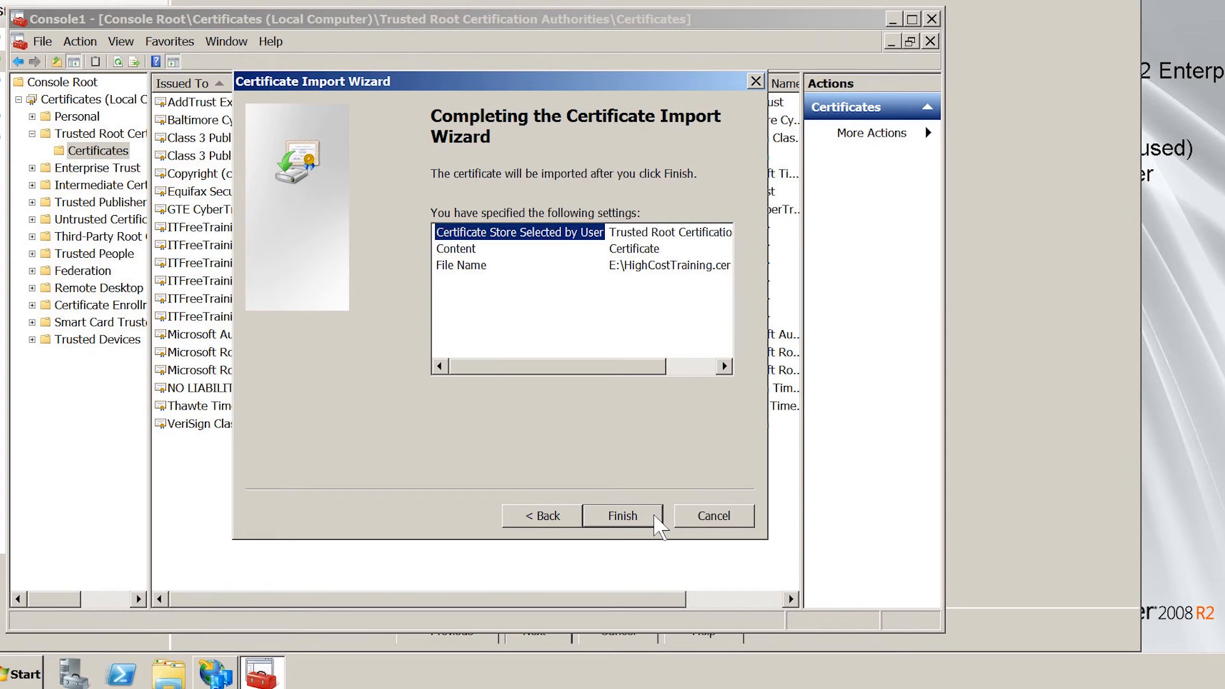
click(655, 518)
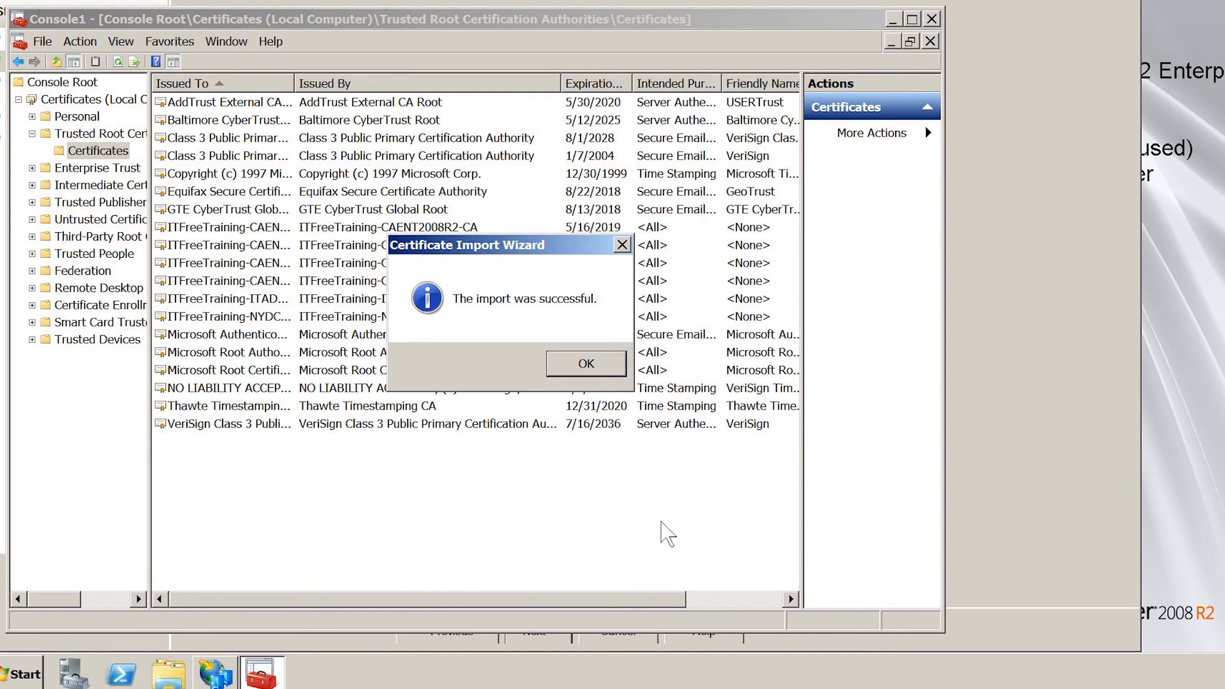
click(586, 364)
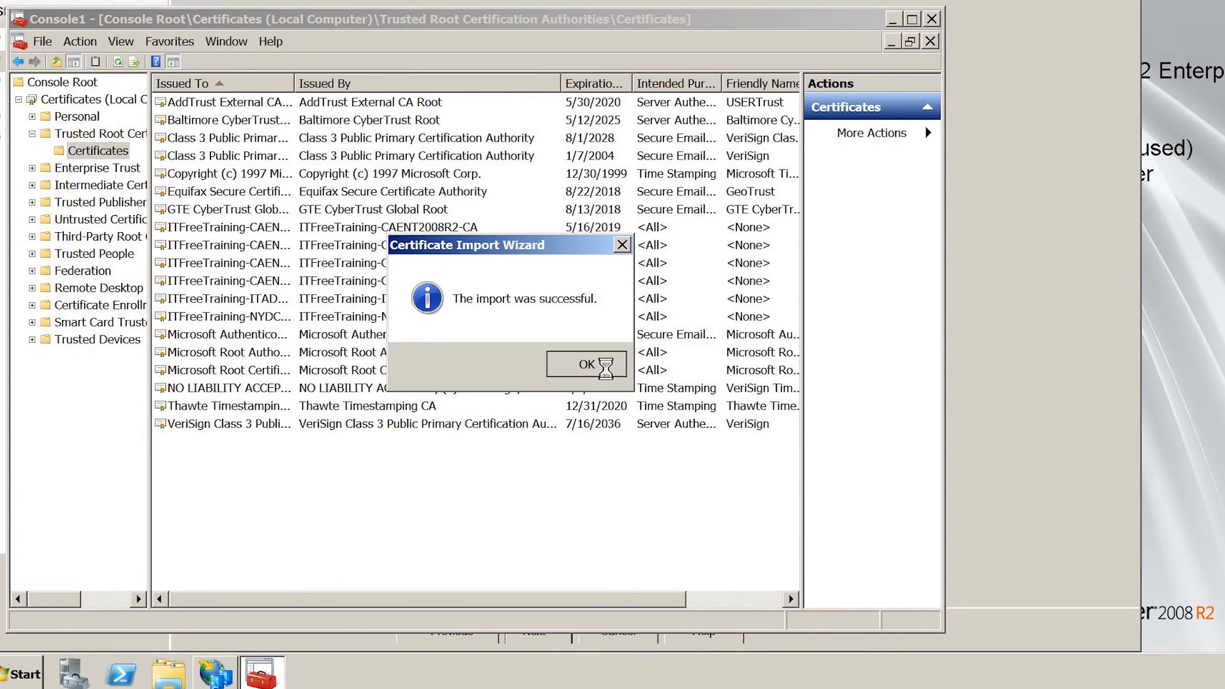
Step: Close the certificates console without saving its settings and retry importing the relying party data from HIADFS2008R2.HighCost.Local
click(932, 19)
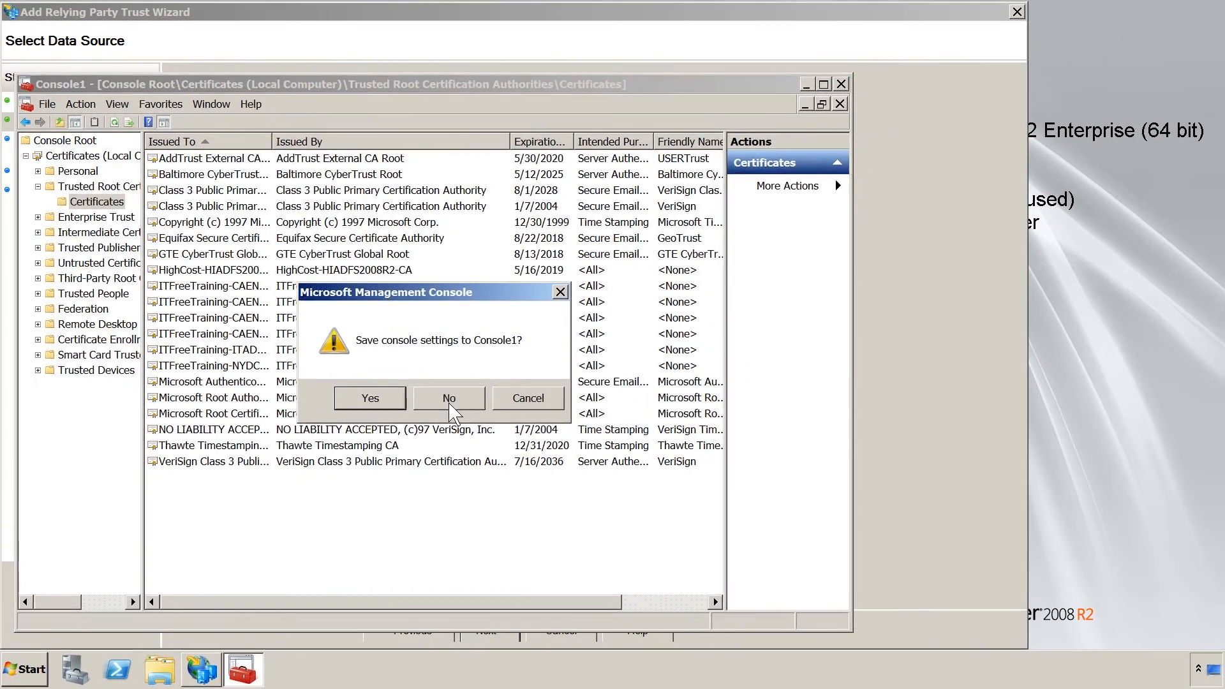
click(449, 399)
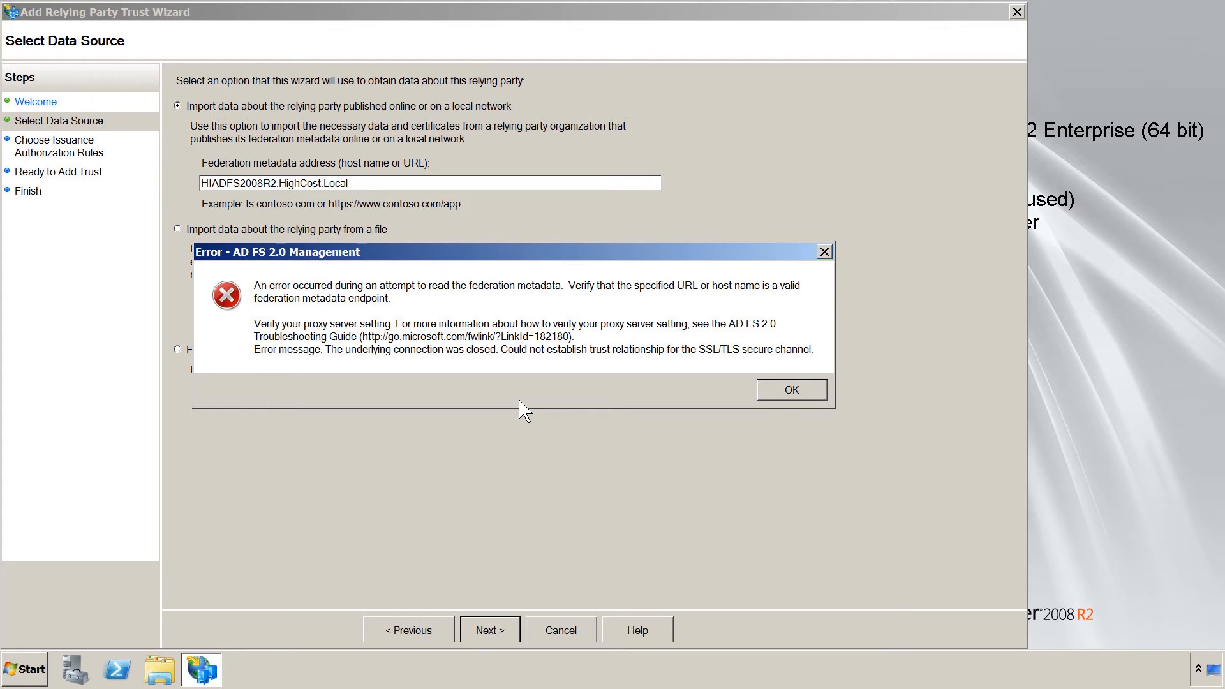
click(790, 389)
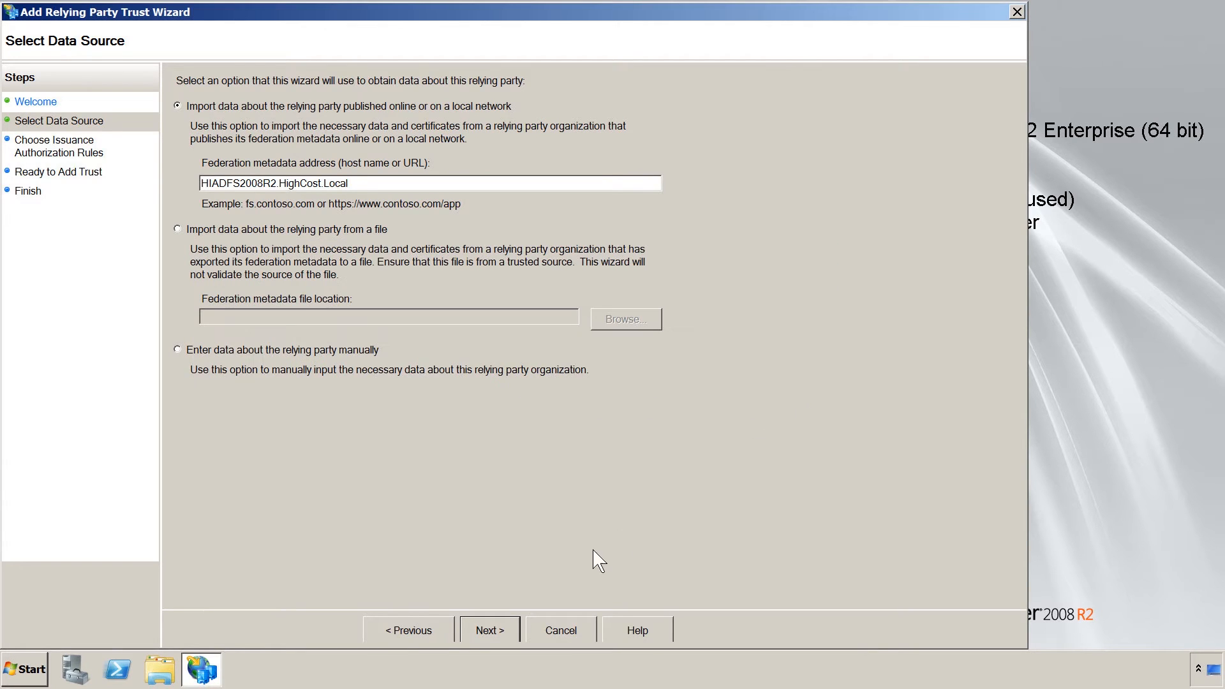
click(497, 635)
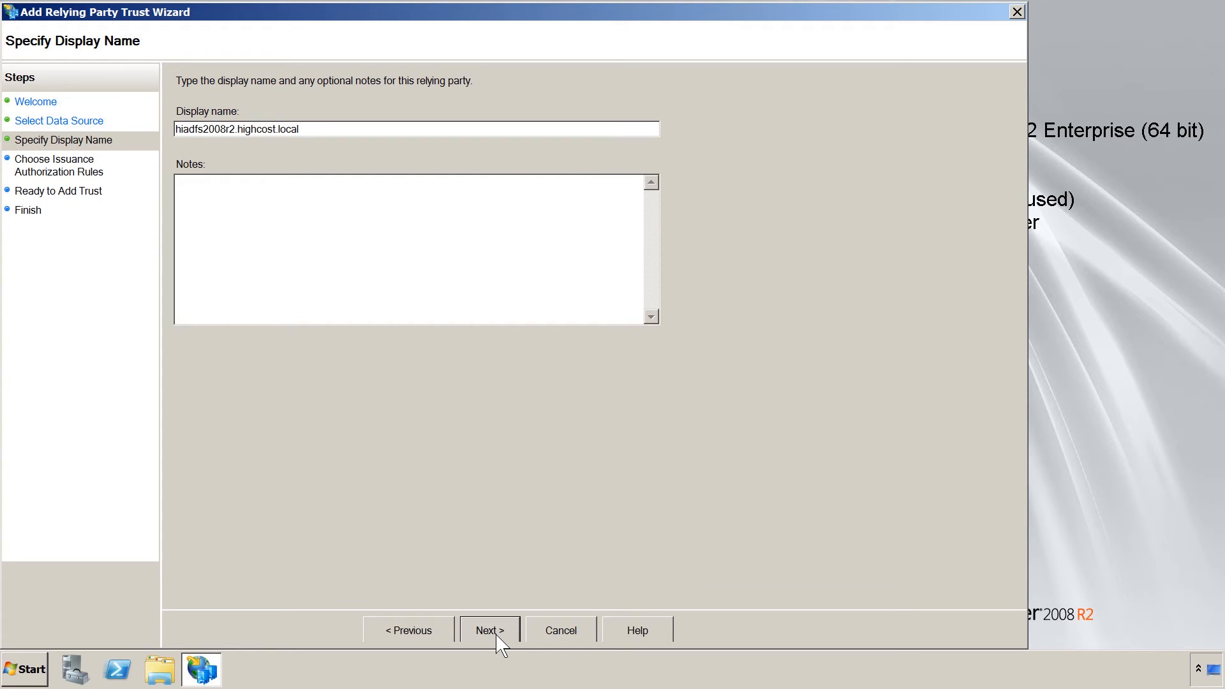
Step: Name the trust "ITFreeTraining to HighCostTraining Relying Party Trust" and deny all users access to this relying party
double_click(252, 129)
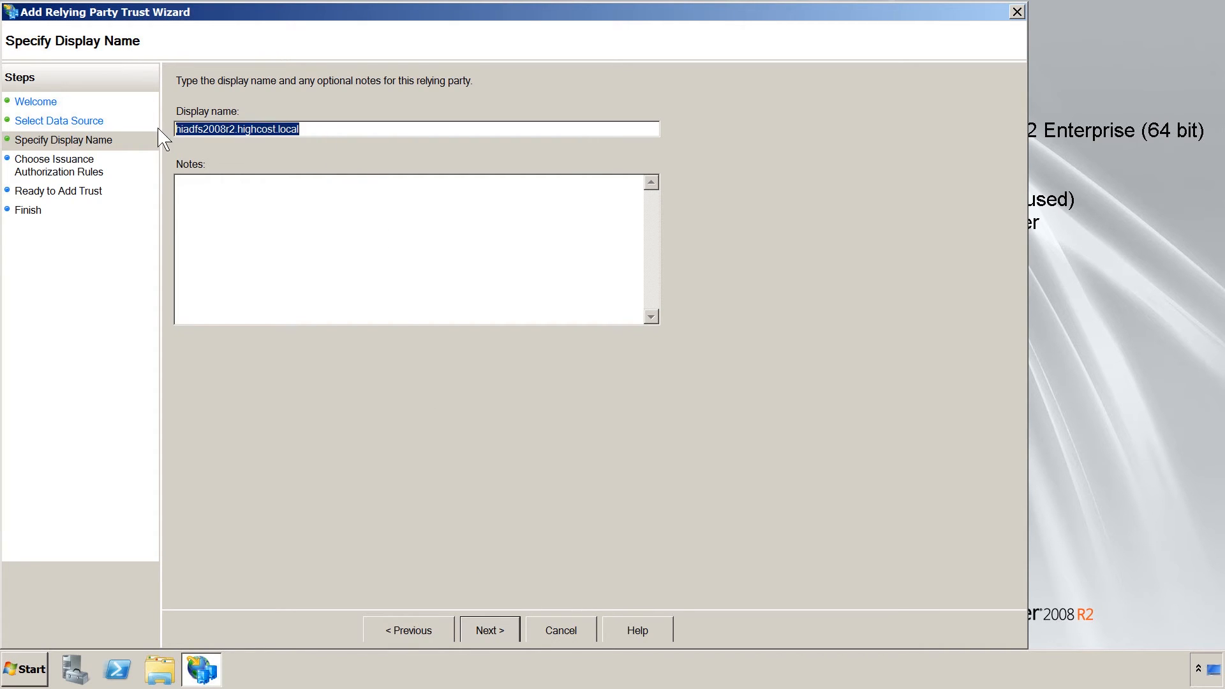
text(ITFreeTraining to Hi)
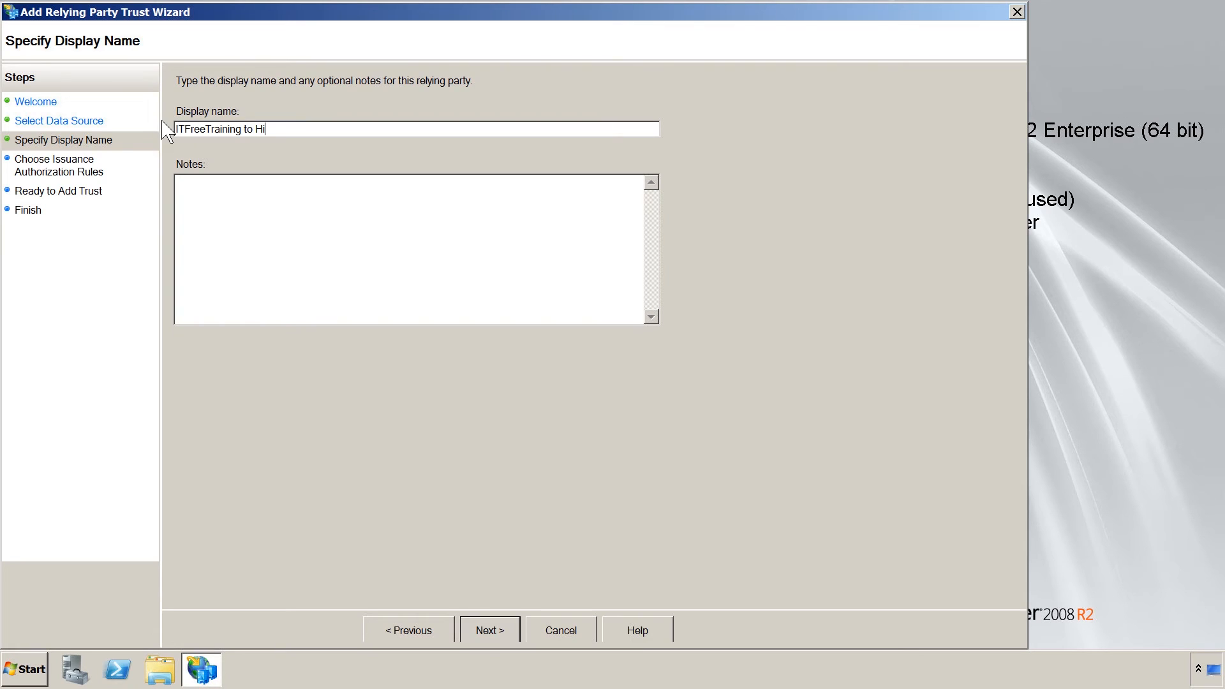
text(ghCostTraining Relying Pa)
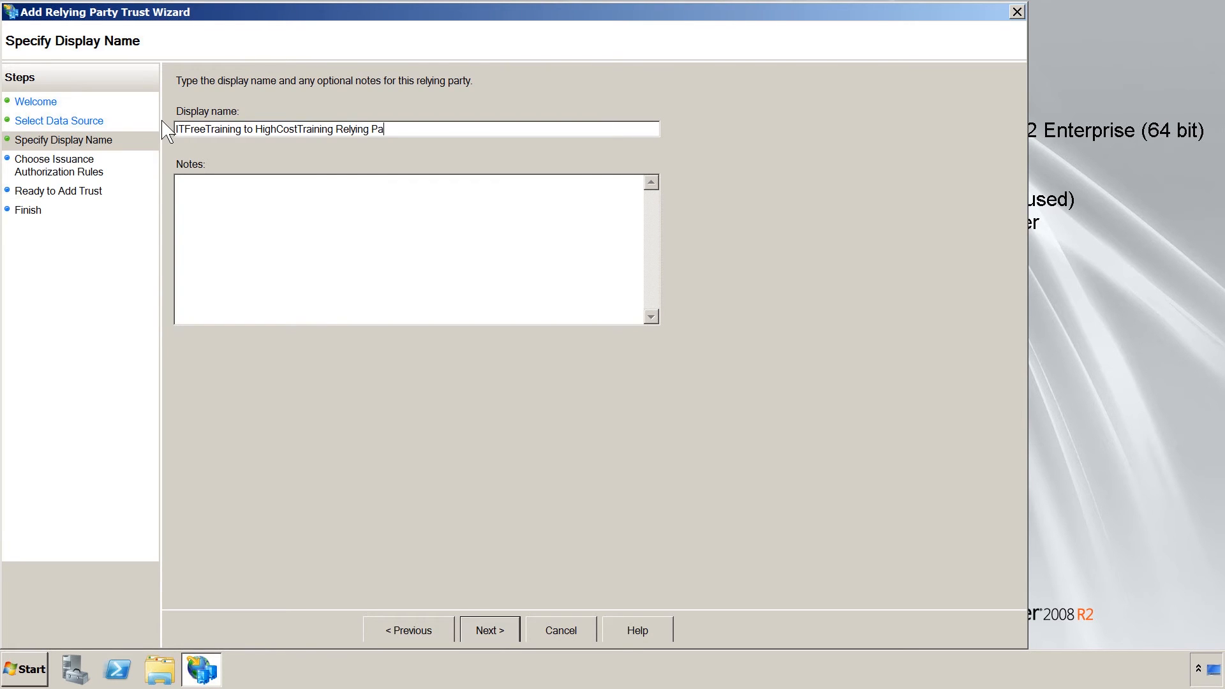
text(rty Trust)
key(Return)
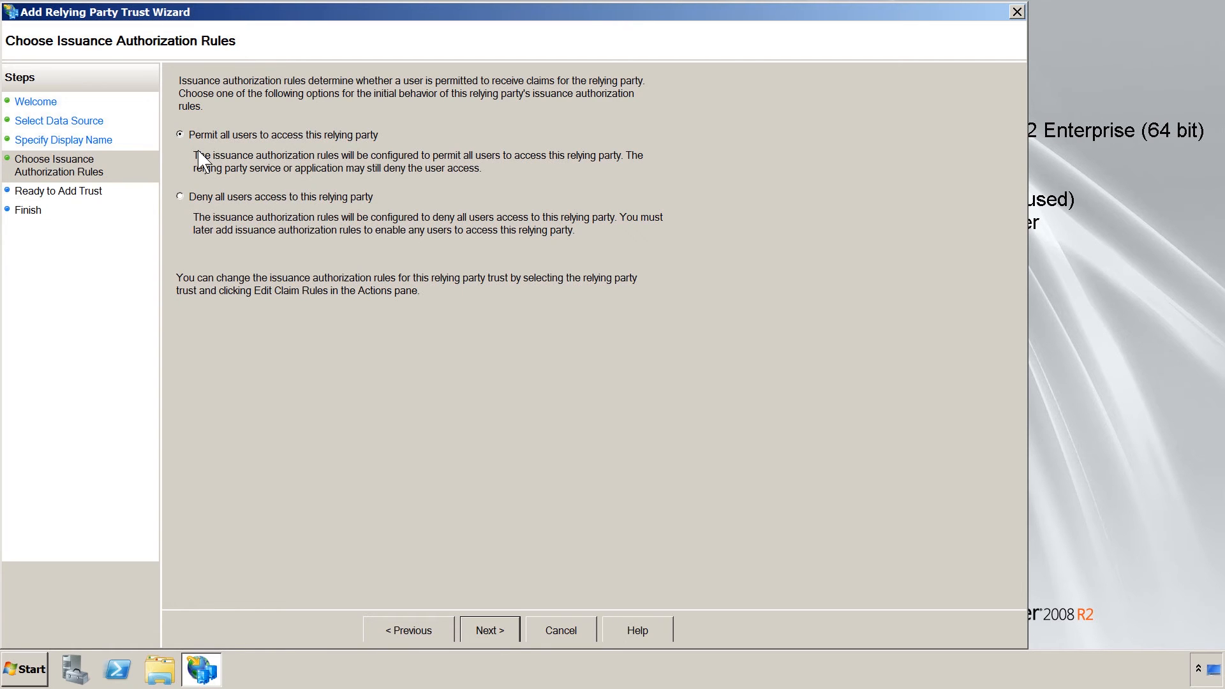
click(190, 199)
click(514, 635)
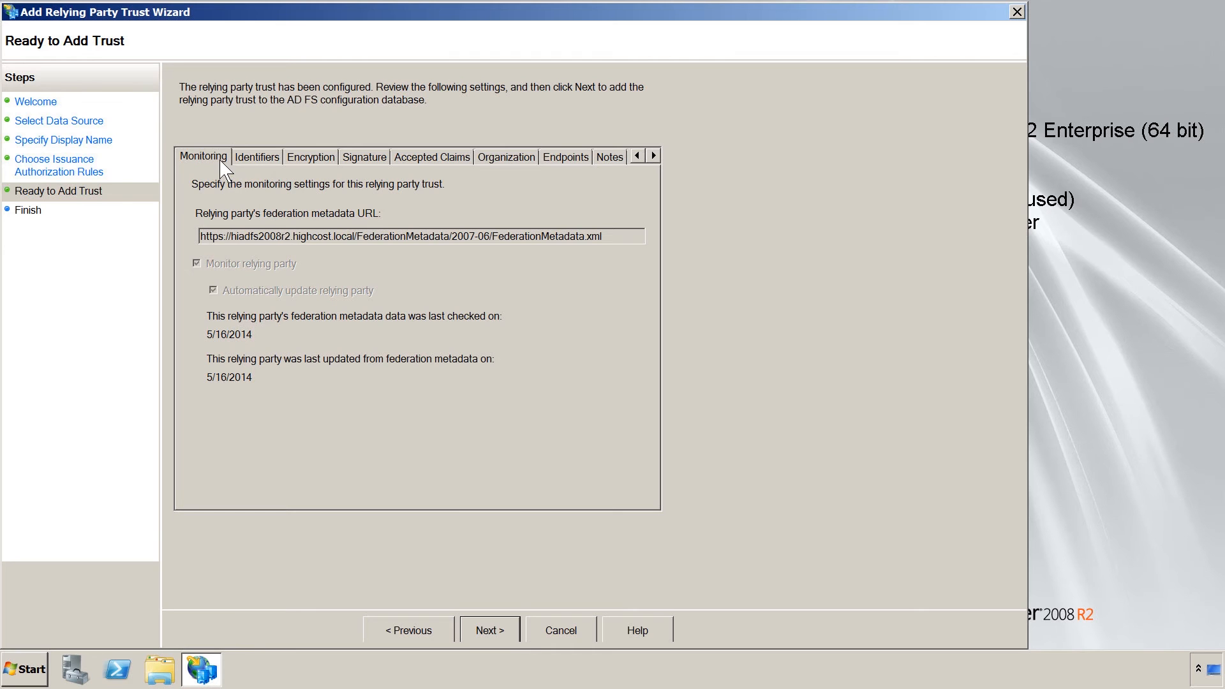
Step: Review the configured trust's settings, from its identifiers, signature and accepted claims through to its notes and secure hash algorithm
click(258, 159)
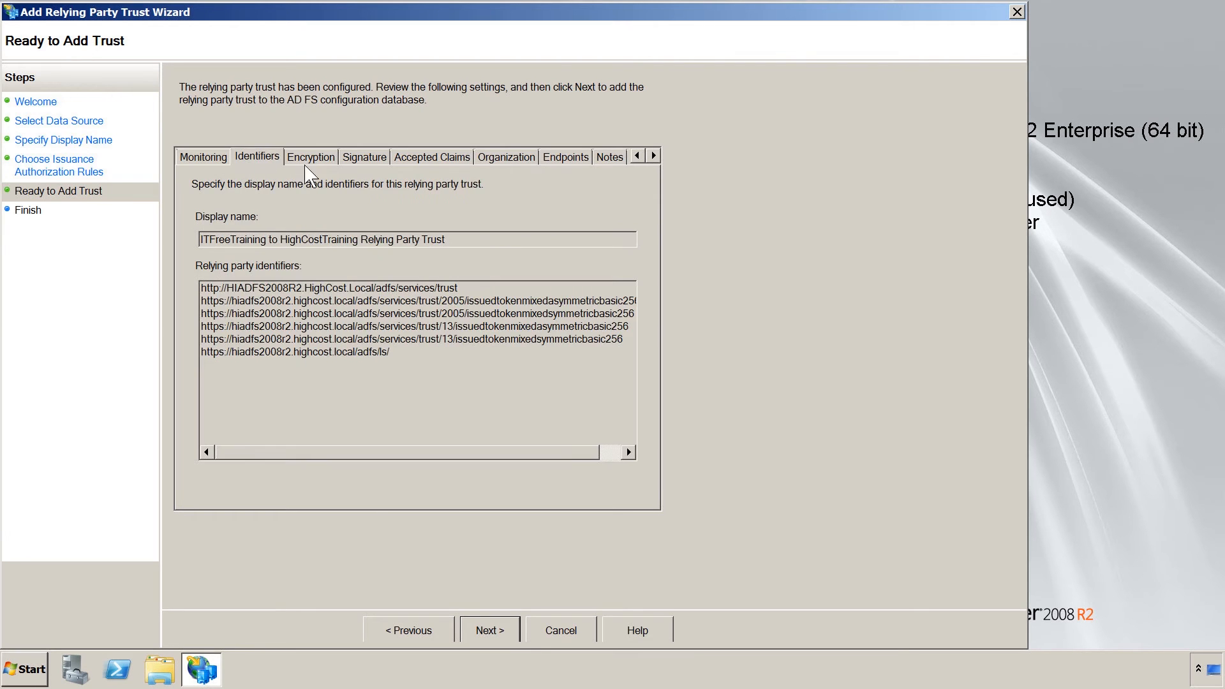
click(364, 164)
click(426, 163)
click(520, 161)
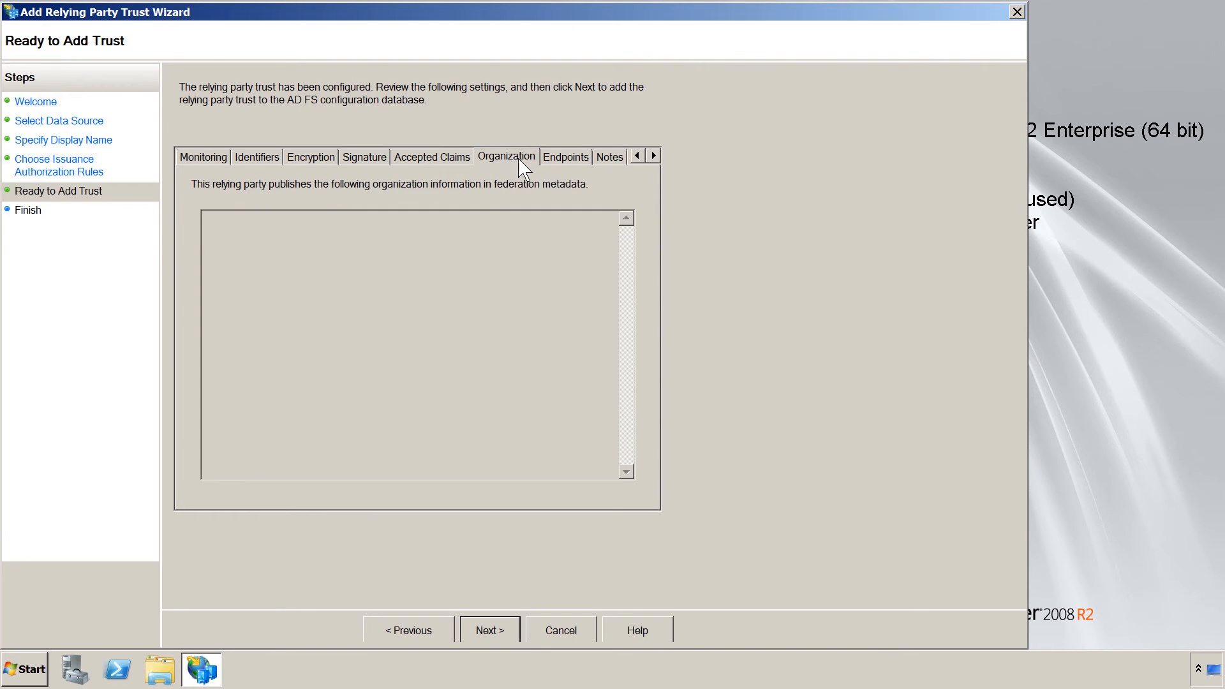
click(577, 164)
click(611, 163)
click(654, 158)
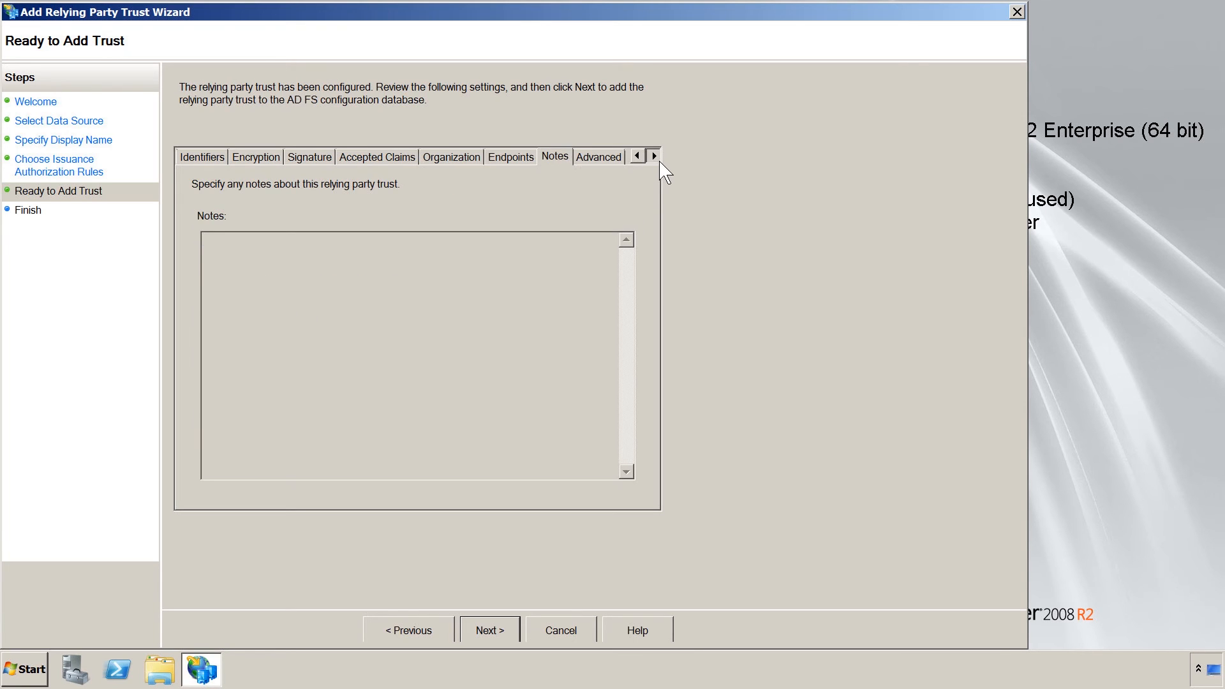
click(622, 163)
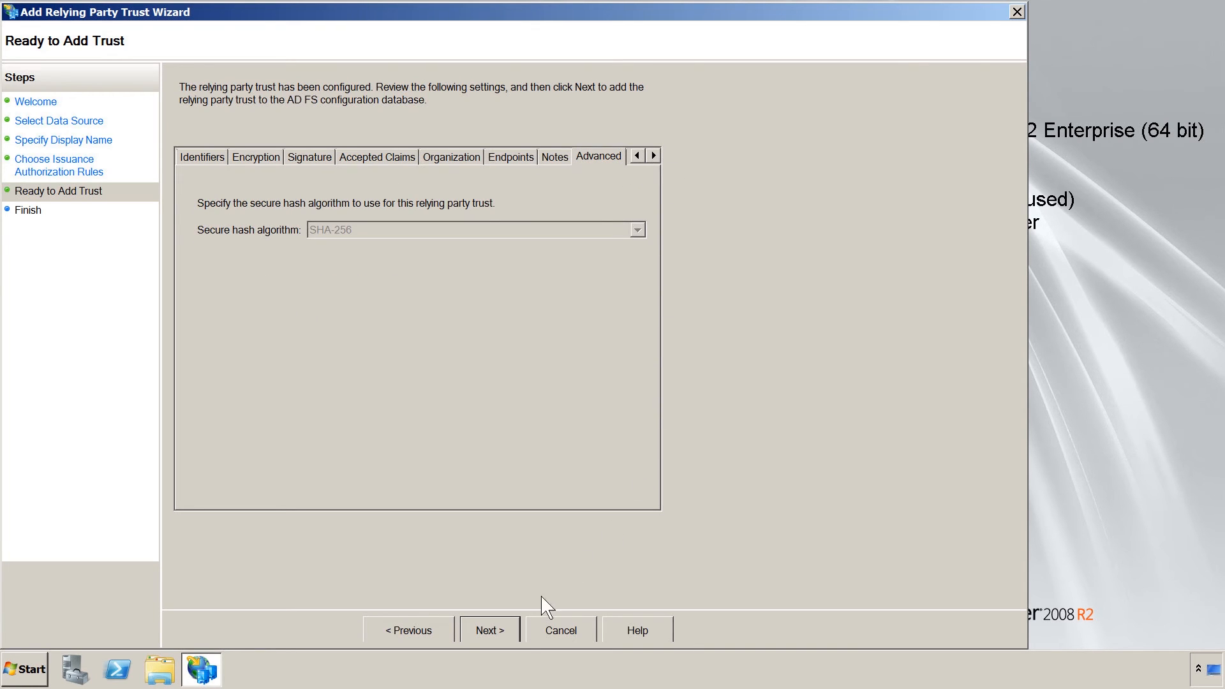
Step: Add the relying party trust to the configuration database and finish without opening the Edit Claim Rules dialog
click(515, 634)
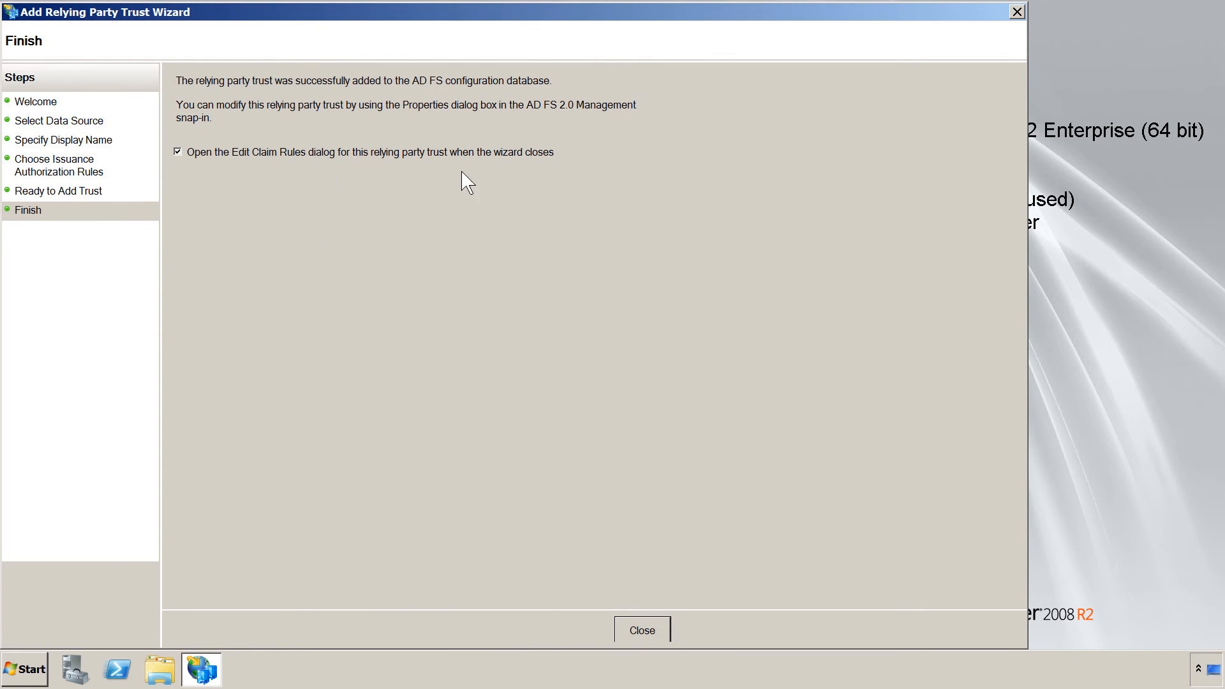
click(178, 151)
click(651, 628)
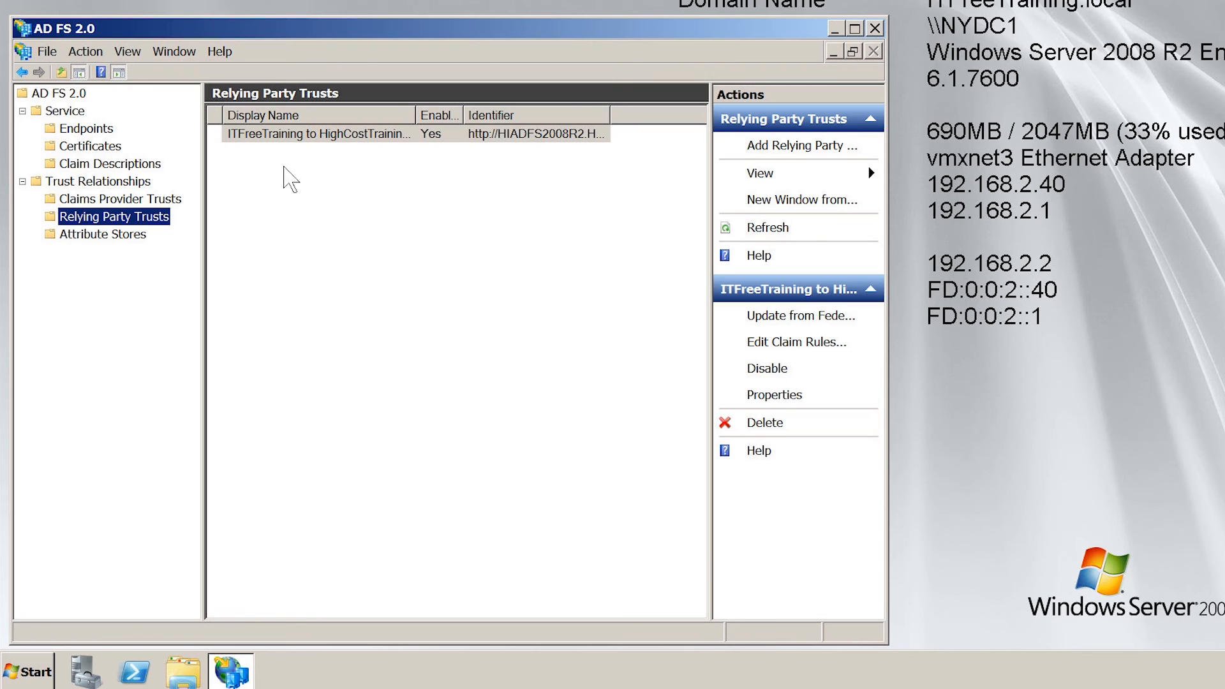
Step: Open the claim rules of the ITFreeTraining to HighCostTraining trust and view its delegation authorization rules
click(246, 135)
right_click(411, 135)
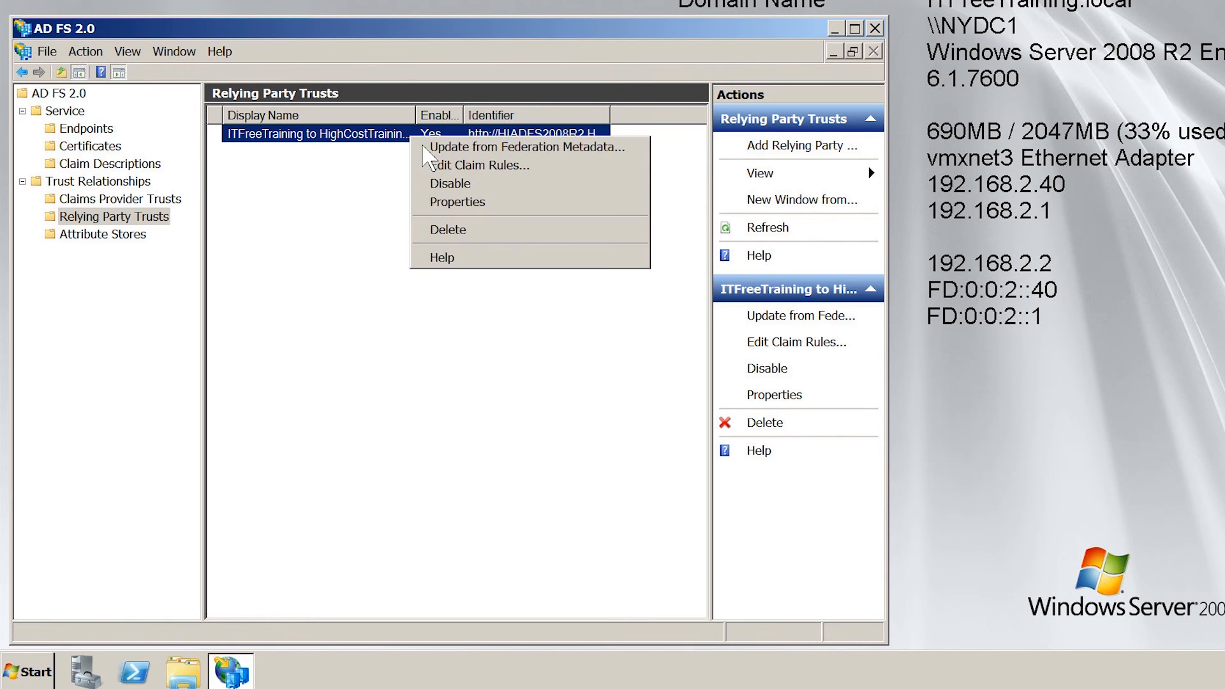
click(547, 167)
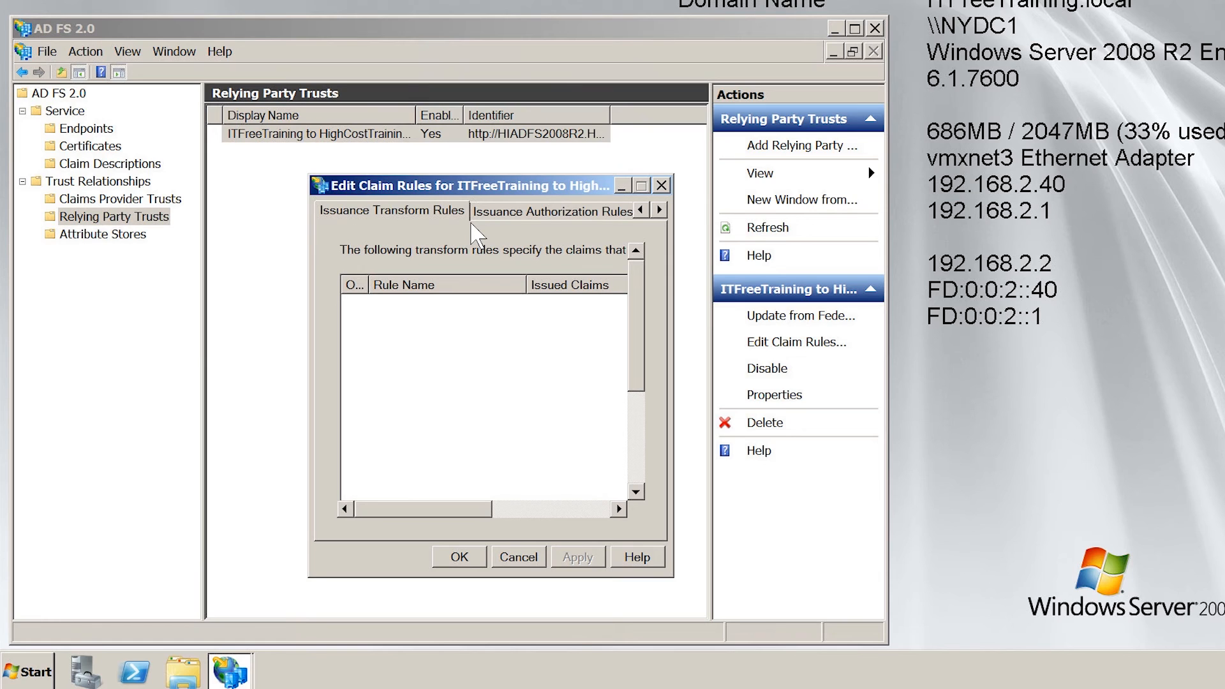
click(659, 210)
click(659, 210)
click(351, 213)
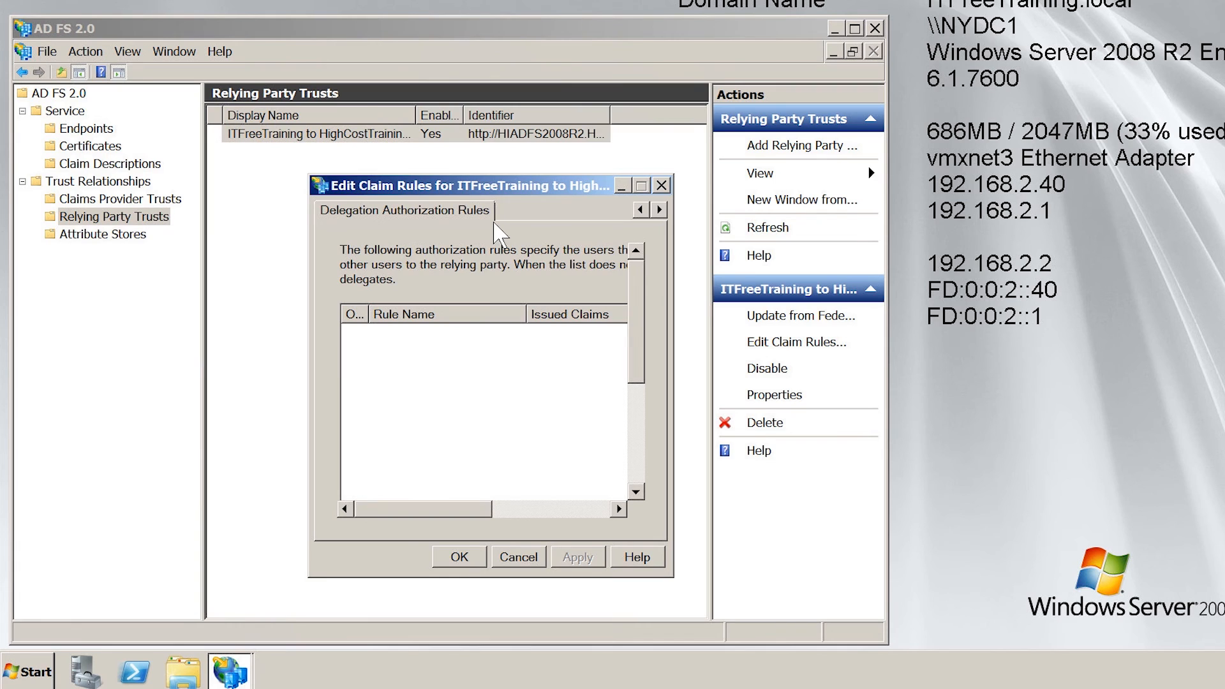
Step: Start a new issuance authorization rule for the trust using the Send Group Membership as a Claim template
click(640, 209)
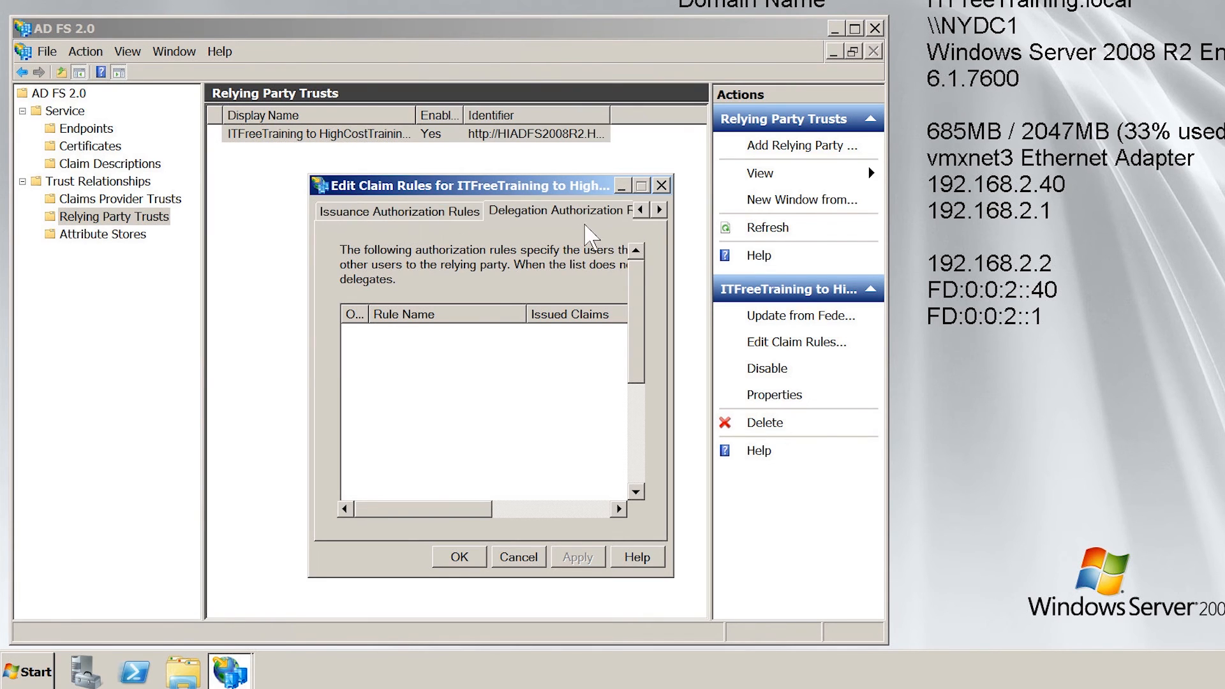
click(342, 216)
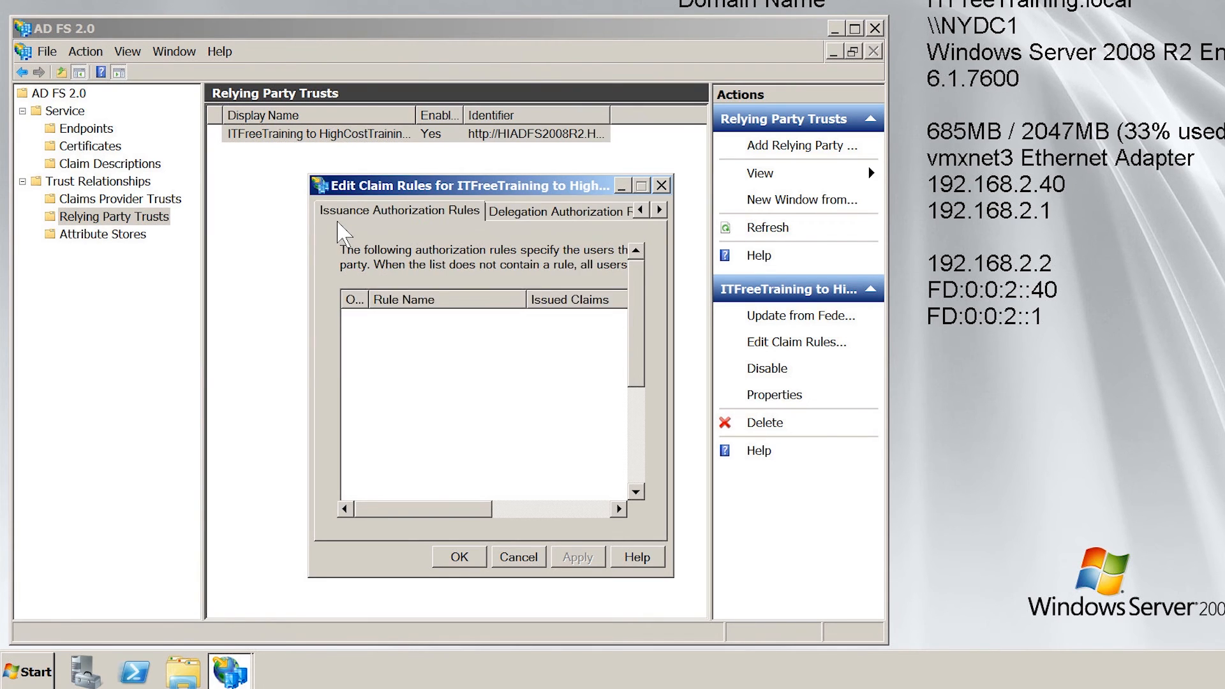
click(637, 462)
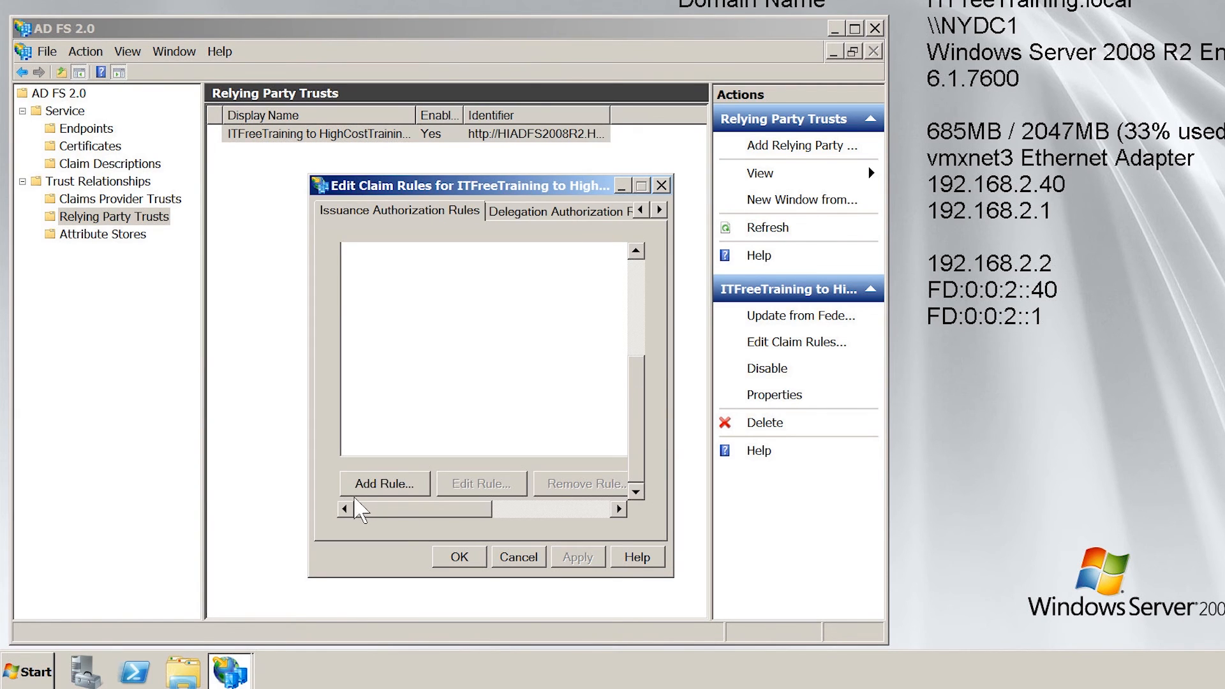
click(425, 493)
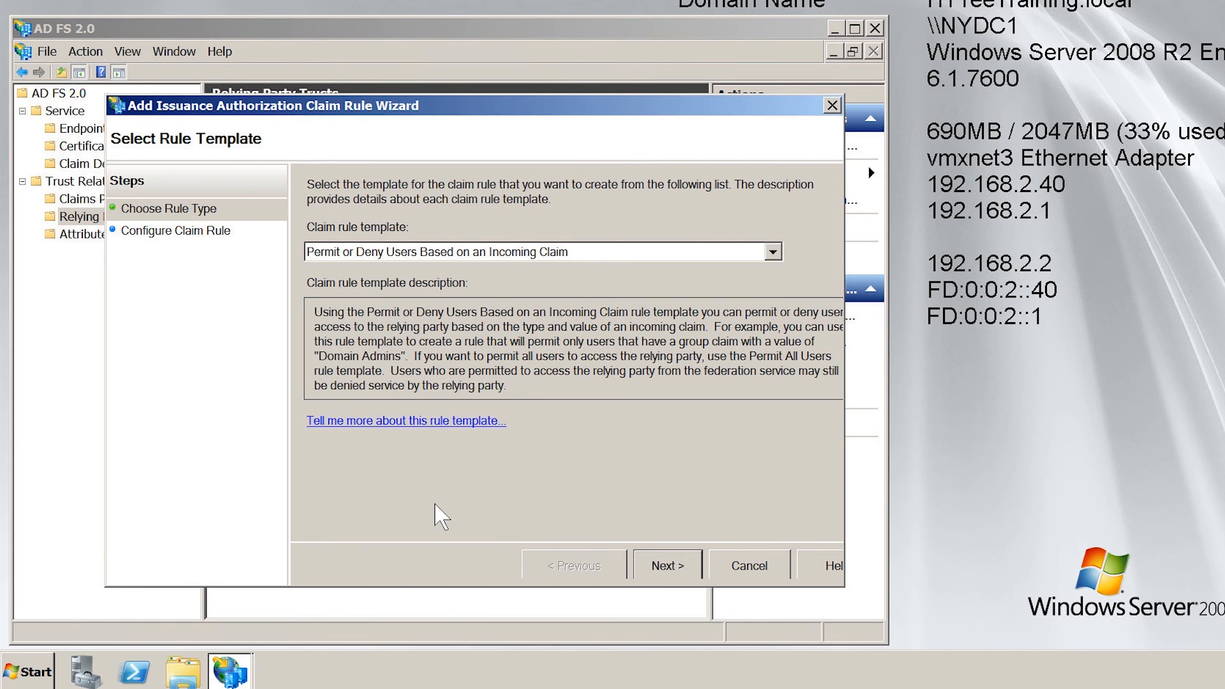
click(705, 255)
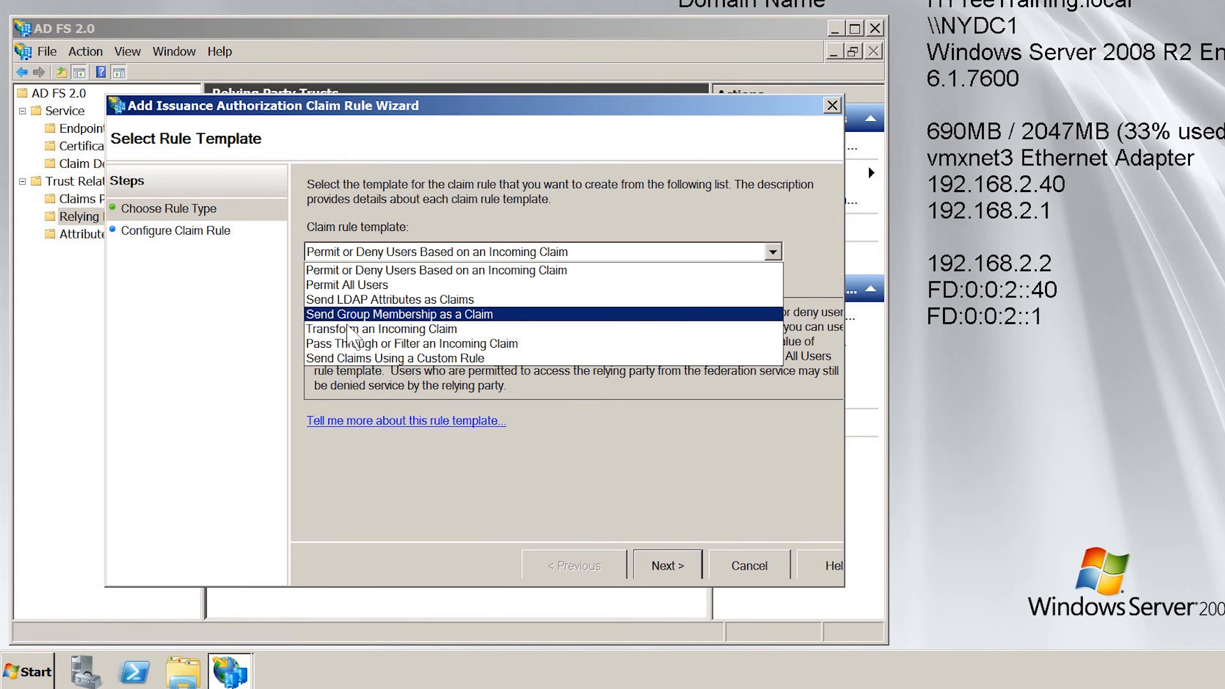
click(519, 323)
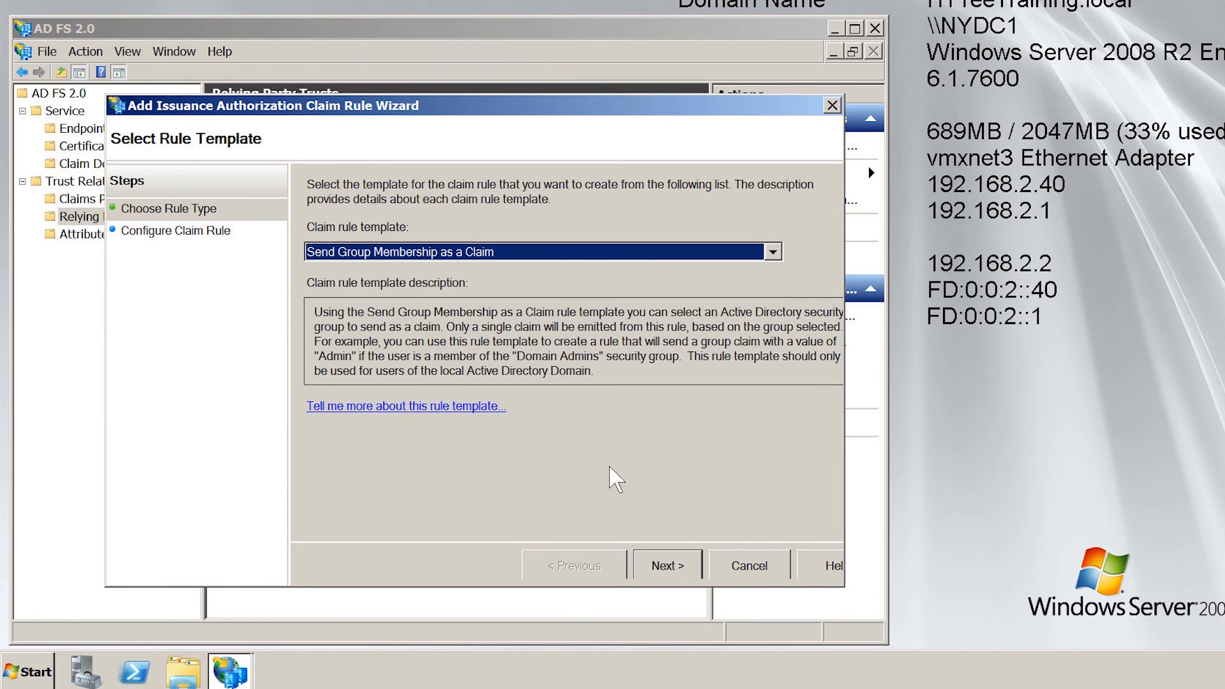
click(703, 580)
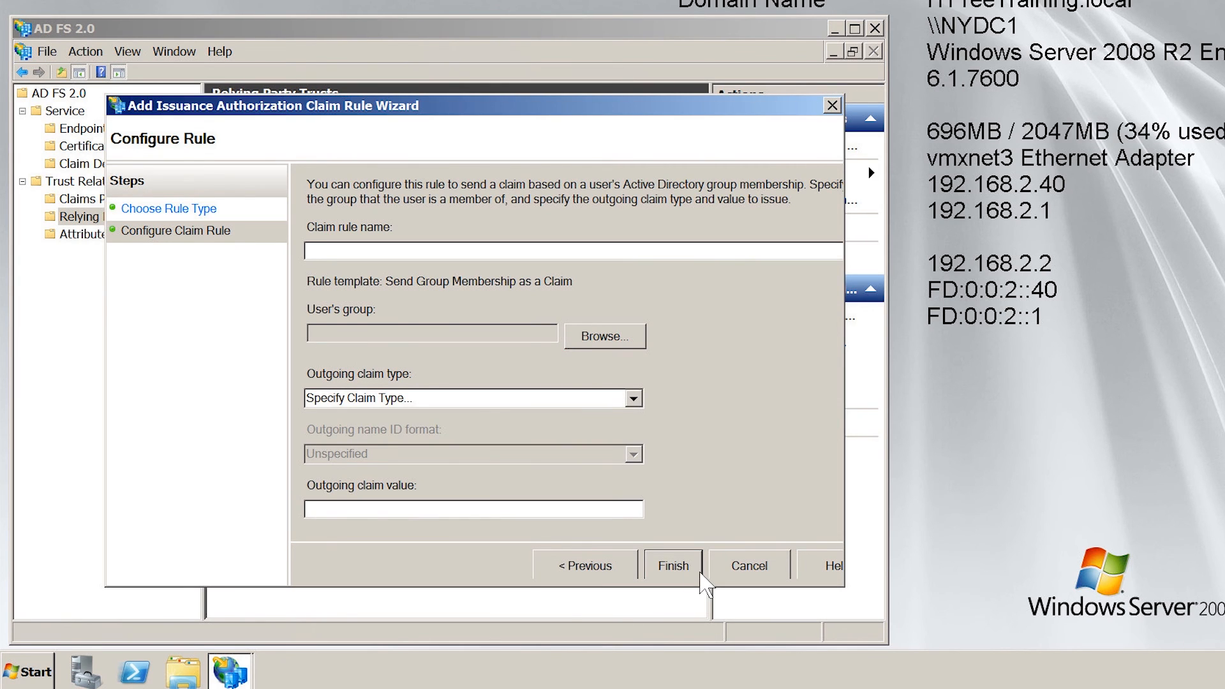
Step: Name the claim rule "HighCost Web Applicaiton" and choose the Domain Users group in ITFreeTraining.local/Users as the user's group
text(HighCost Web Applicaiton)
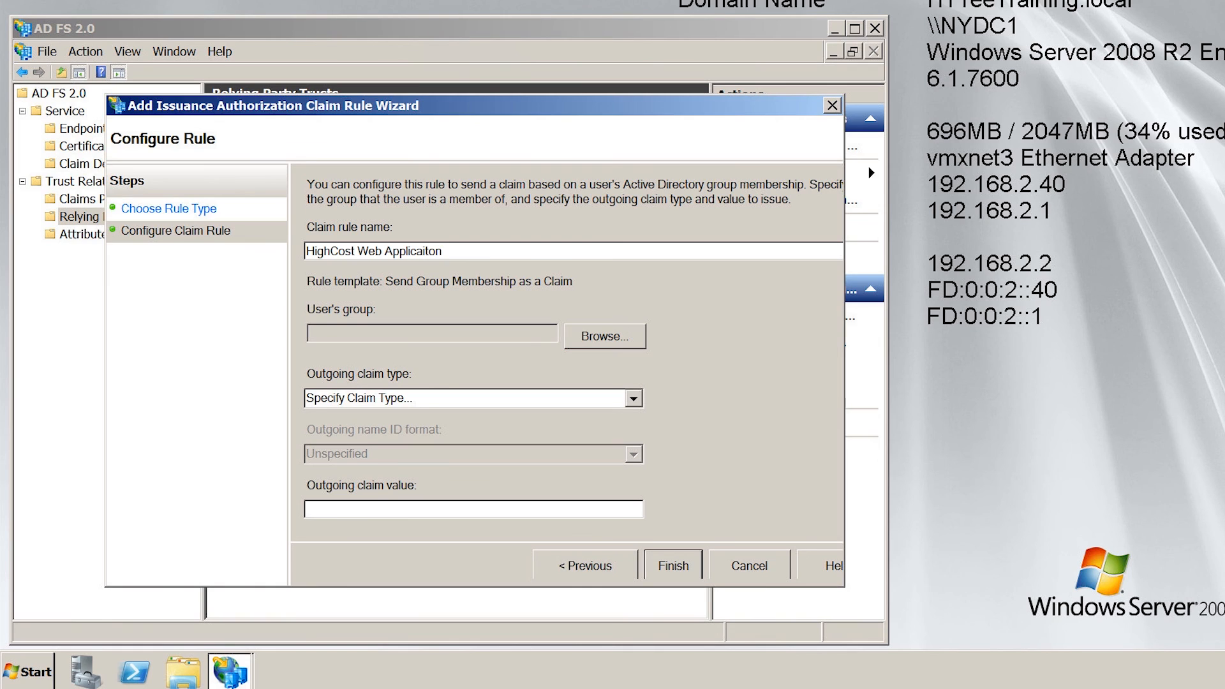
click(643, 344)
text(domain users)
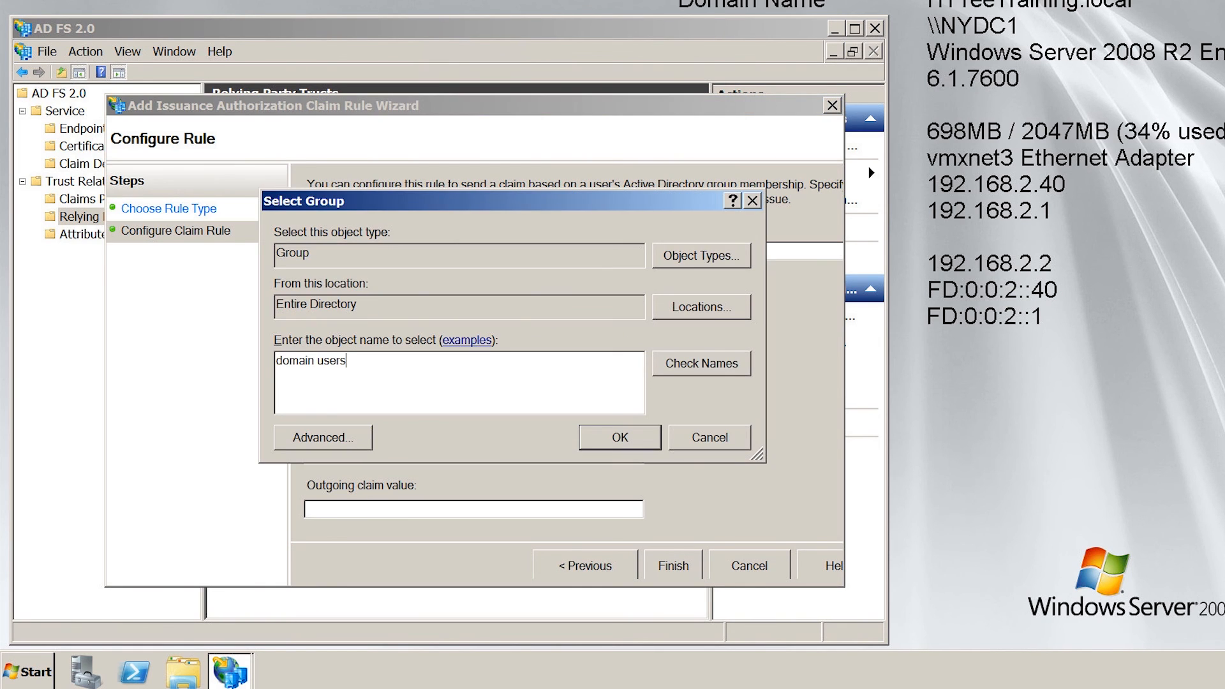
click(657, 441)
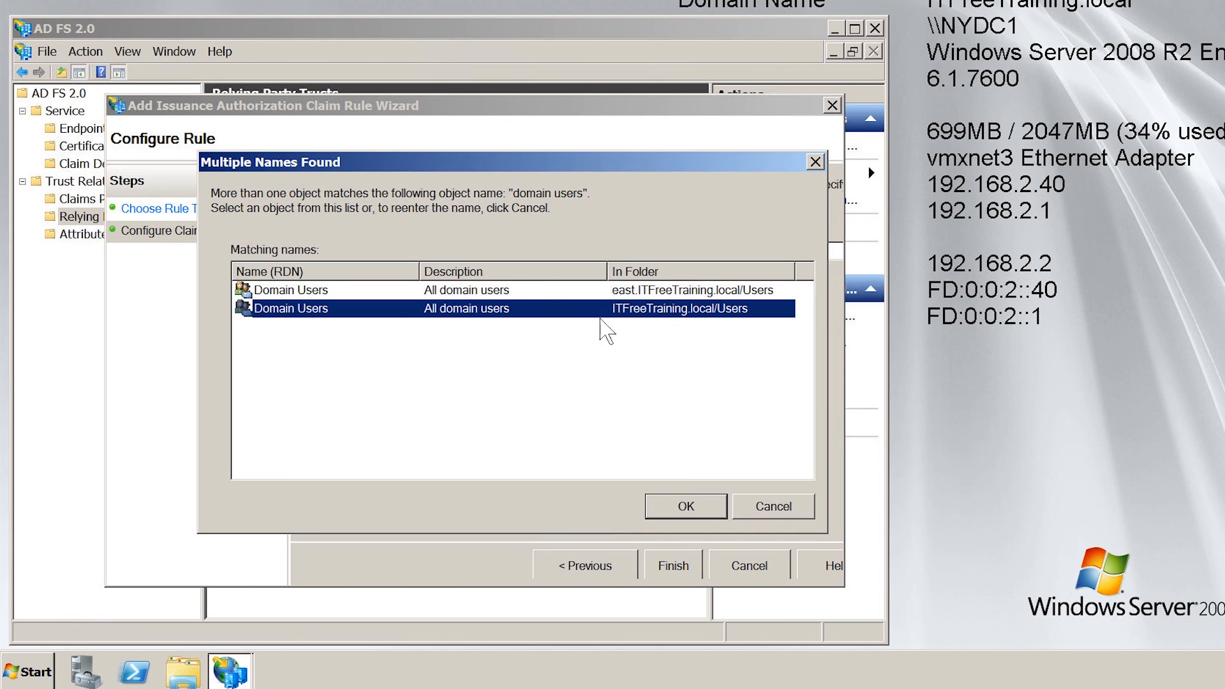
click(724, 510)
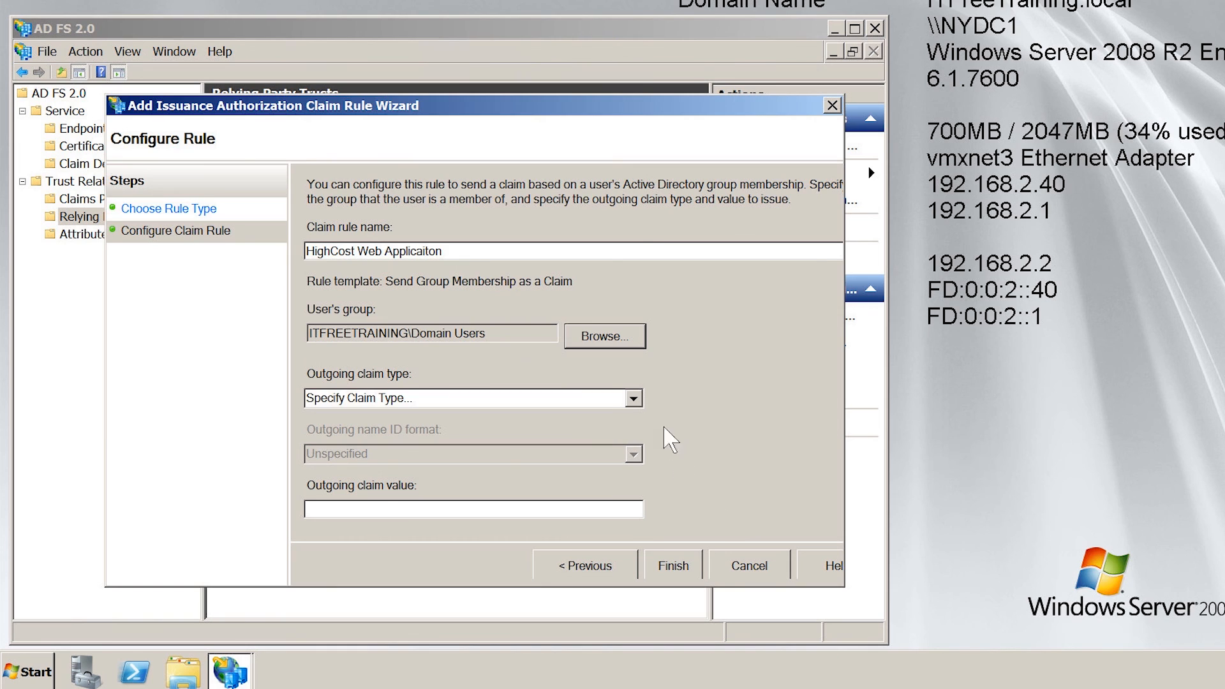
Step: Set the outgoing claim type to Group with the value "Web Application", finish the rule and apply it to the trust
click(640, 400)
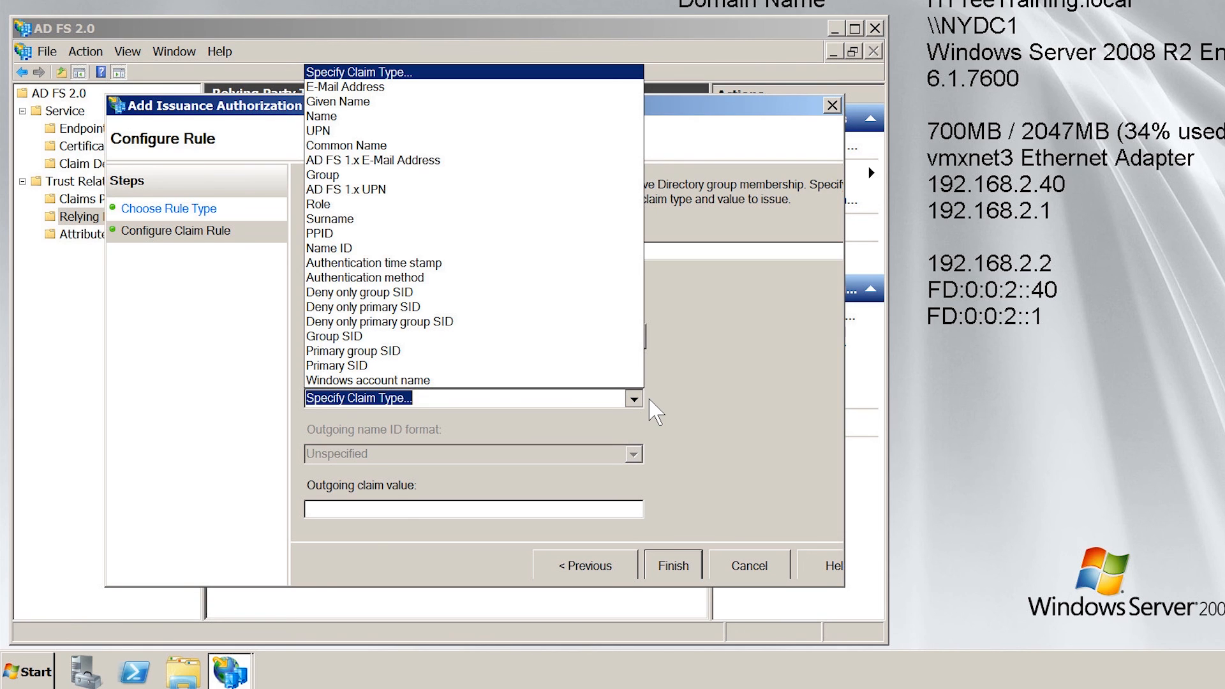
click(369, 181)
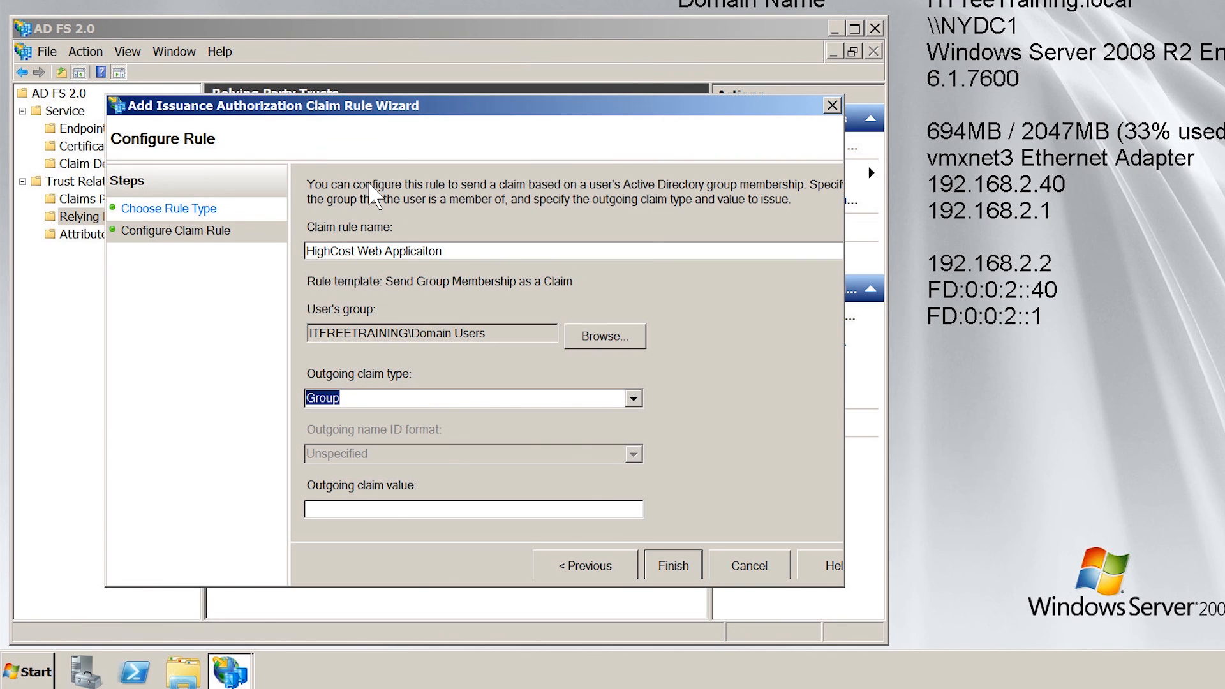
click(328, 510)
text(Web Application)
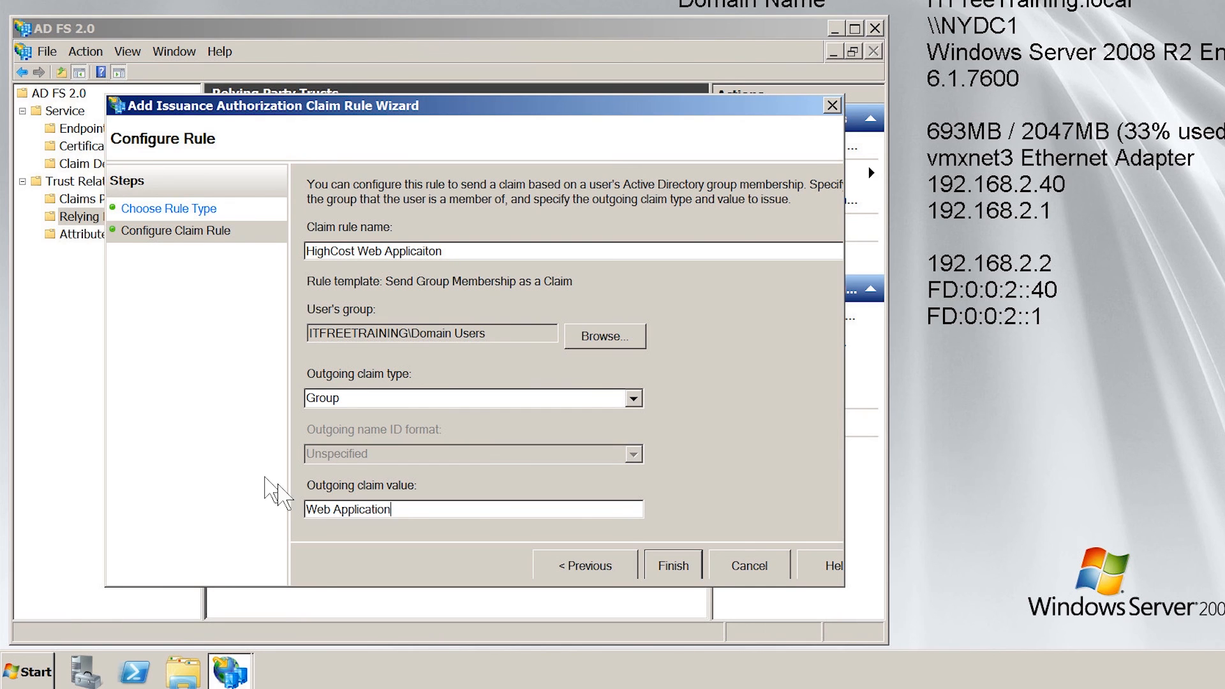
click(700, 574)
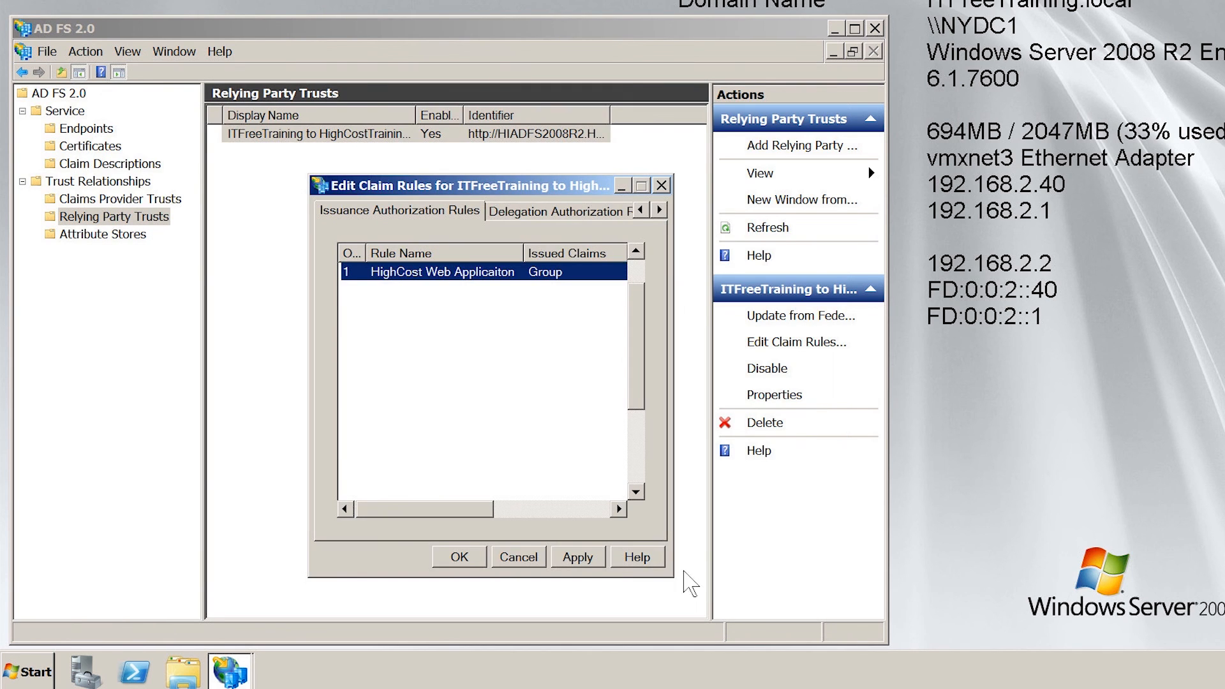
click(606, 559)
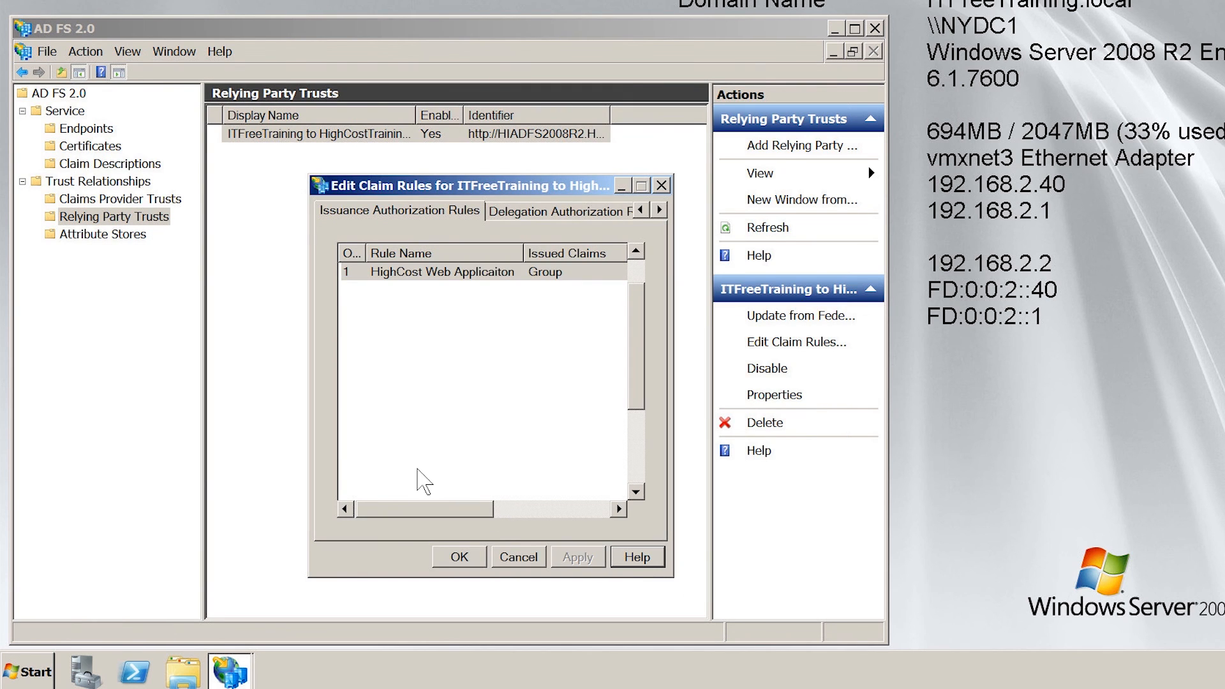